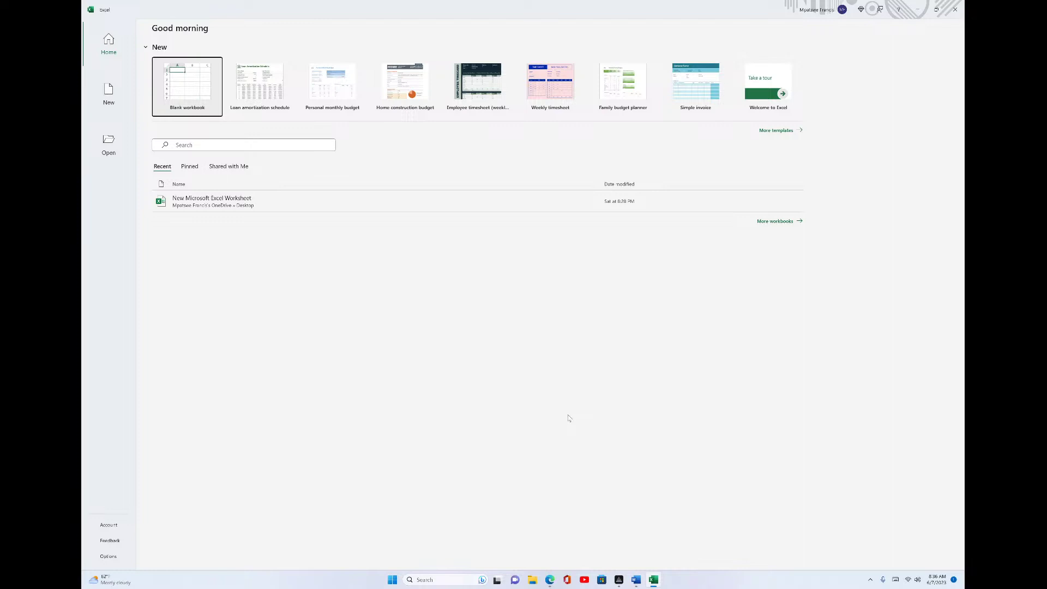
# - Create a new blank workbook, Book1, from the Excel start screen
pyautogui.press('Return')
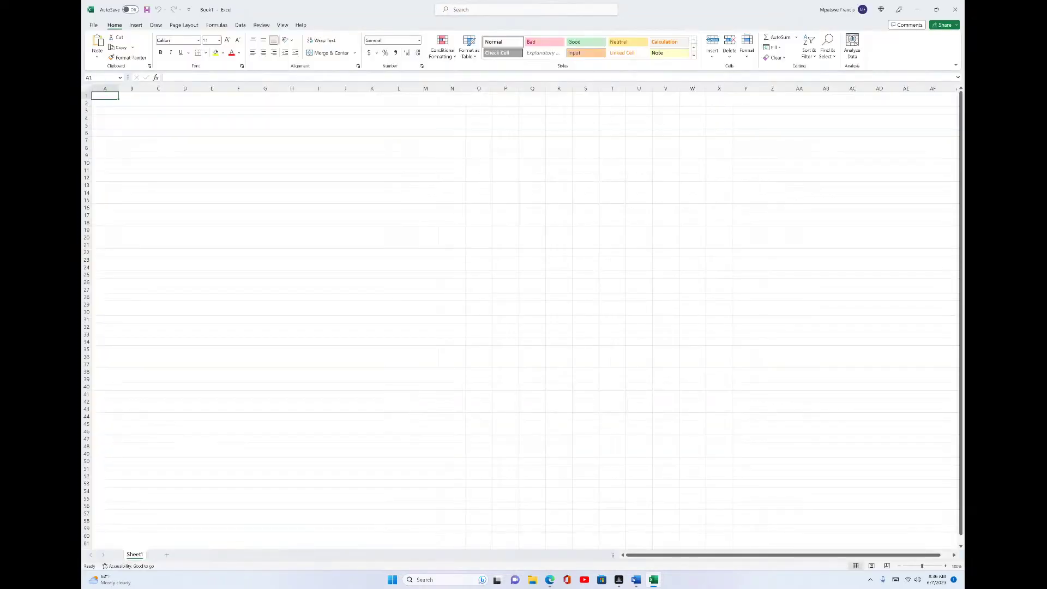
# - Select cell E7 and bring up the Insert ribbon commands on the empty sheet
pyautogui.click(156, 25)
pyautogui.scroll(4, 314, 178)
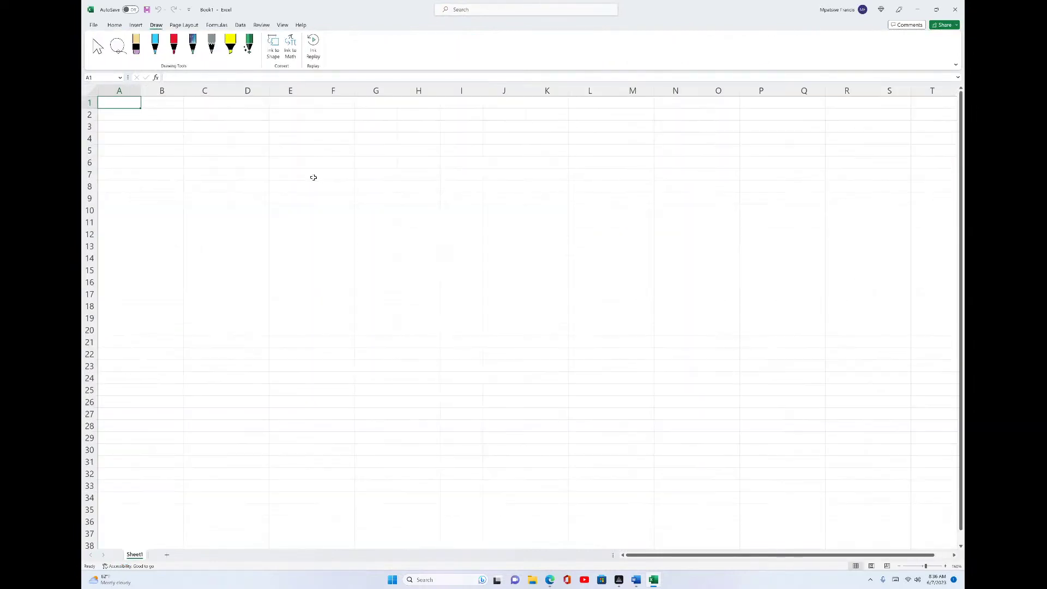
pyautogui.click(292, 174)
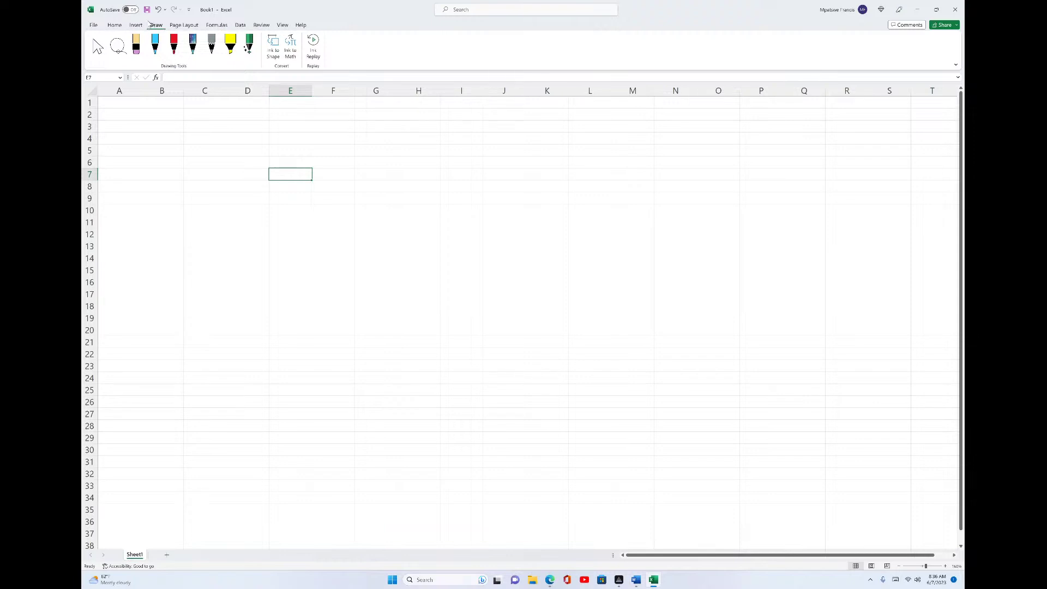
pyautogui.click(136, 25)
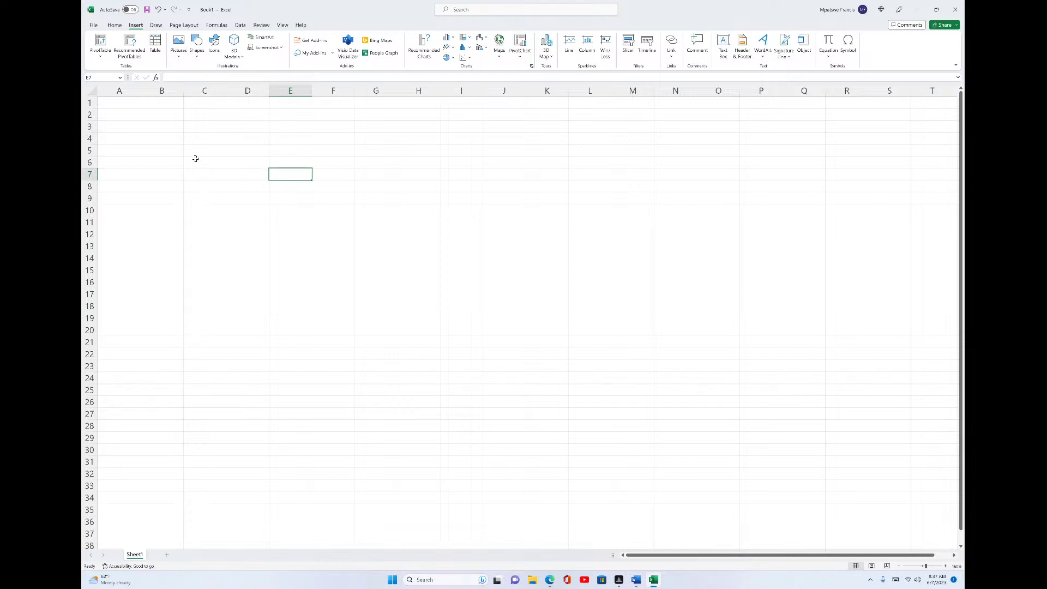
# - Select C6:P25 and mark its C6 and P25 corners with ink pen labels
pyautogui.moveTo(195, 158); pyautogui.dragTo(743, 385)
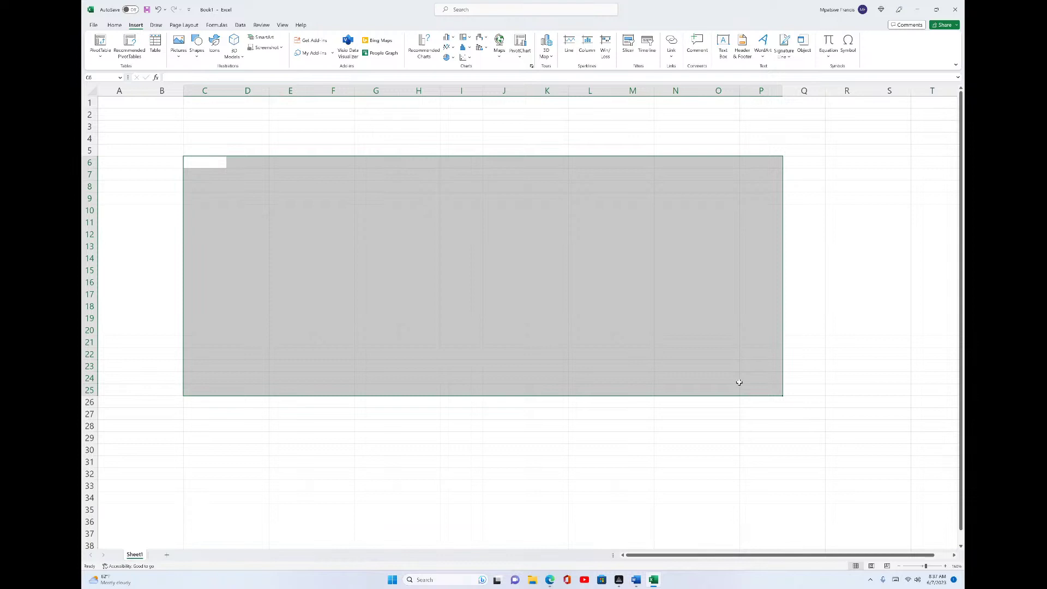
pyautogui.click(156, 25)
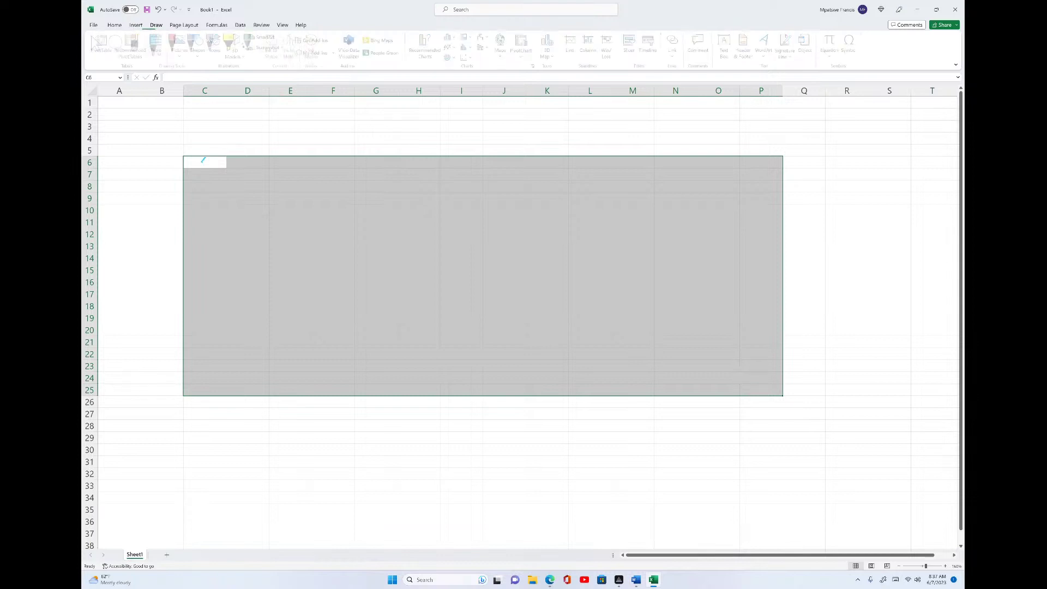
pyautogui.moveTo(201, 162); pyautogui.dragTo(269, 137)
pyautogui.moveTo(285, 108); pyautogui.dragTo(279, 131)
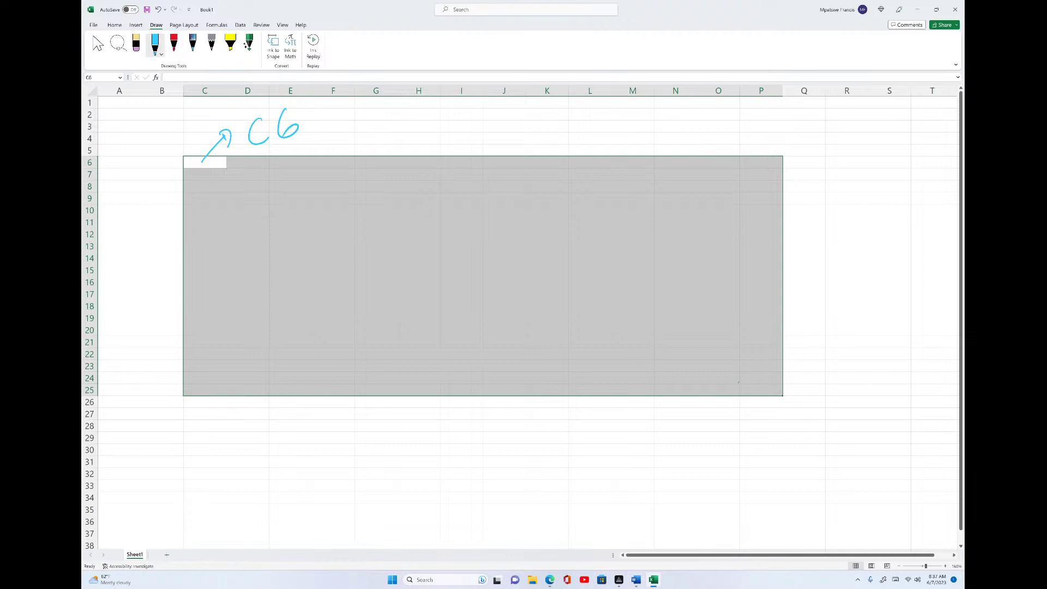
pyautogui.moveTo(763, 391)
pyautogui.mouseDown()
pyautogui.moveTo(783, 434)
pyautogui.moveTo(806, 442)
pyautogui.mouseUp()
pyautogui.moveTo(800, 432); pyautogui.dragTo(855, 448)
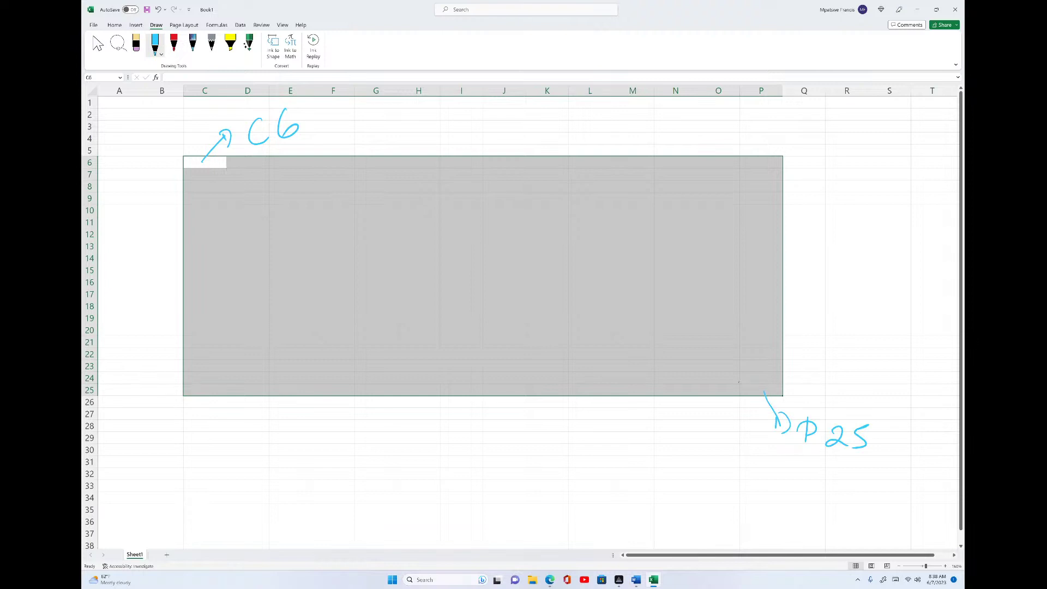
# - Handwrite an ink note reading =Table(C6:P25) below the selected range
pyautogui.moveTo(483, 478)
pyautogui.mouseDown()
pyautogui.moveTo(501, 475)
pyautogui.moveTo(499, 494)
pyautogui.mouseUp()
pyautogui.moveTo(524, 473)
pyautogui.mouseDown()
pyautogui.moveTo(522, 503)
pyautogui.moveTo(524, 464)
pyautogui.mouseUp()
pyautogui.moveTo(543, 479)
pyautogui.mouseDown()
pyautogui.moveTo(534, 488)
pyautogui.moveTo(556, 479)
pyautogui.moveTo(563, 489)
pyautogui.mouseUp()
pyautogui.moveTo(563, 463)
pyautogui.mouseDown()
pyautogui.moveTo(579, 487)
pyautogui.moveTo(643, 465)
pyautogui.moveTo(695, 489)
pyautogui.mouseUp()
pyautogui.click(664, 476)
pyautogui.moveTo(694, 461); pyautogui.dragTo(743, 481)
pyautogui.moveTo(758, 440); pyautogui.dragTo(768, 487)
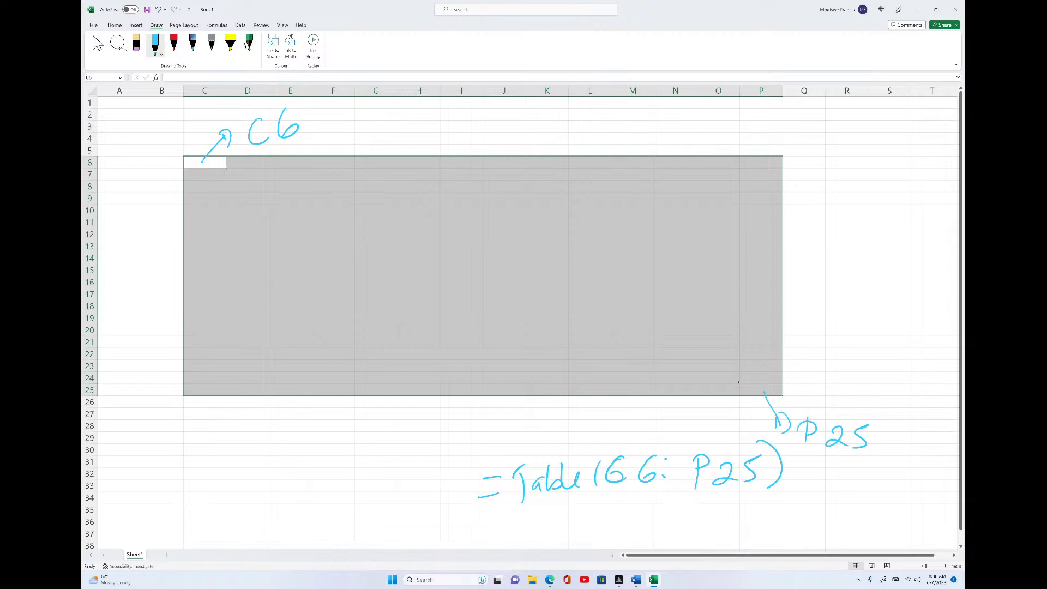
# - Undo the ink strokes with Ctrl+Z to erase the handwritten notes
pyautogui.hotkey('ctrl', 'z')
pyautogui.hotkey('ctrl', 'z')
pyautogui.hotkey('ctrl', 'z')
pyautogui.hotkey('ctrl', 'z')
pyautogui.hotkey('ctrl', 'z')
pyautogui.hotkey('ctrl', 'z')
pyautogui.hotkey('ctrl', 'z')
pyautogui.hotkey('ctrl', 'z')
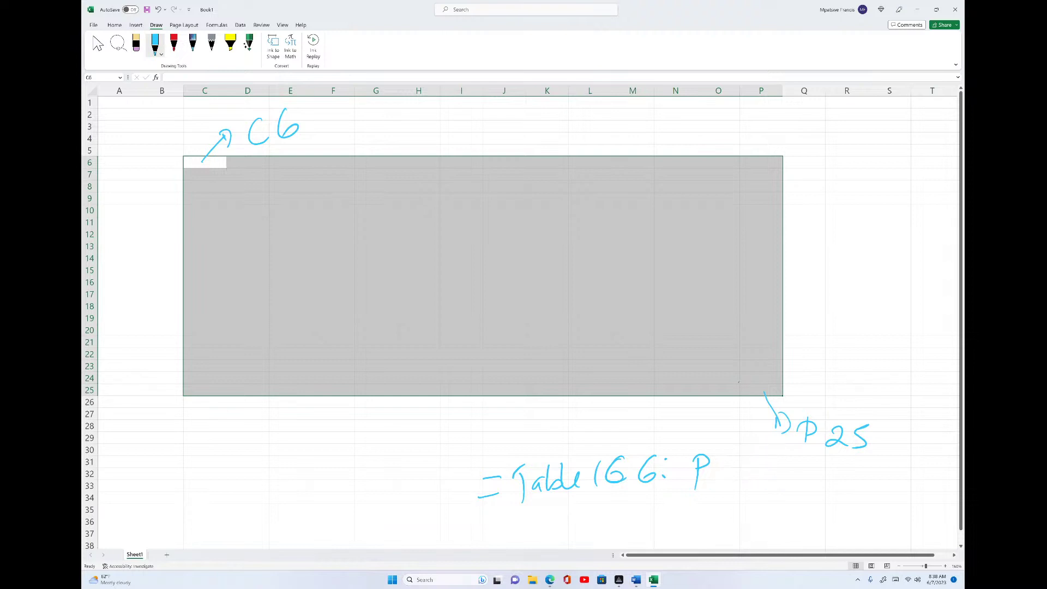
pyautogui.hotkey('ctrl', 'z')
pyautogui.hotkey('ctrl', 'z')
pyautogui.hotkey('ctrl', 'z')
pyautogui.hotkey('ctrl', 'z')
pyautogui.hotkey('ctrl', 'z')
pyautogui.hotkey('ctrl', 'z')
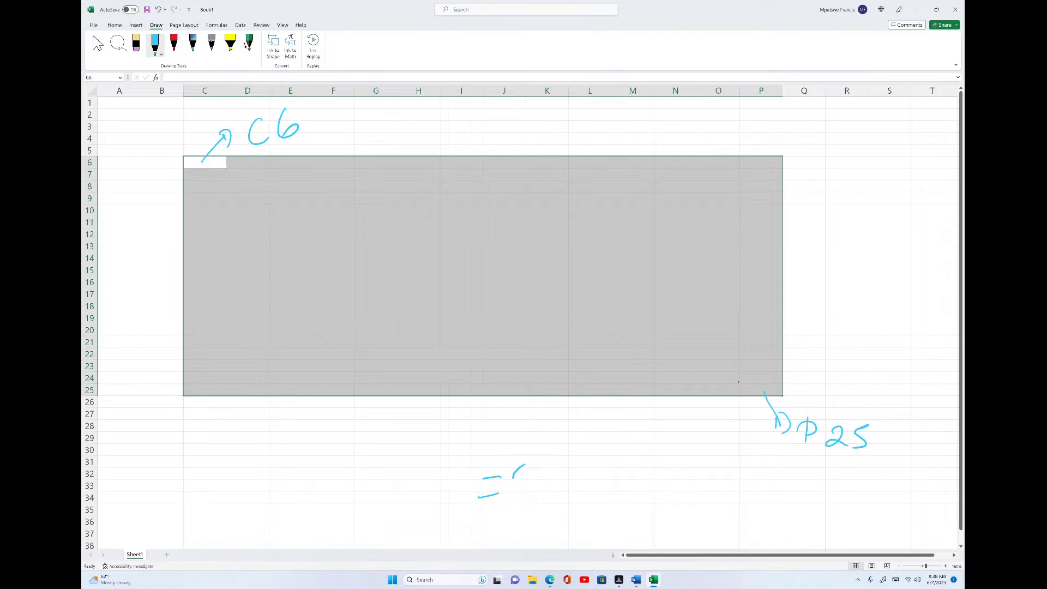
pyautogui.hotkey('ctrl', 'z')
pyautogui.hotkey('ctrl', 'z')
pyautogui.hotkey('ctrl', 'z')
pyautogui.hotkey('ctrl', 'z')
pyautogui.hotkey('ctrl', 'z')
pyautogui.hotkey('ctrl', 'z')
pyautogui.hotkey('ctrl', 'z')
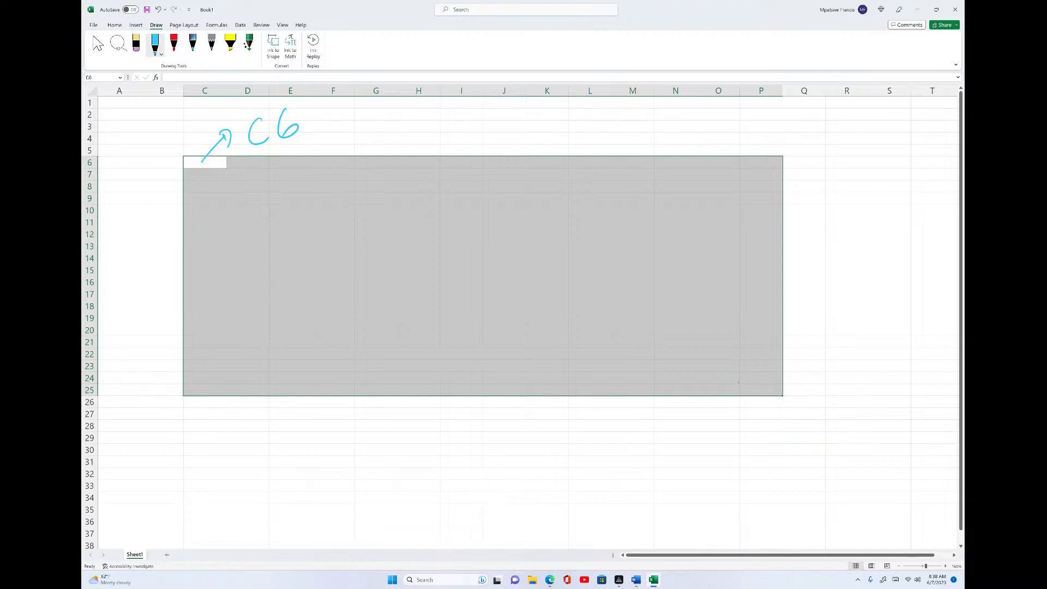
pyautogui.hotkey('ctrl', 'z')
pyautogui.hotkey('ctrl', 'z')
pyautogui.hotkey('ctrl', 'z')
pyautogui.hotkey('ctrl', 'z')
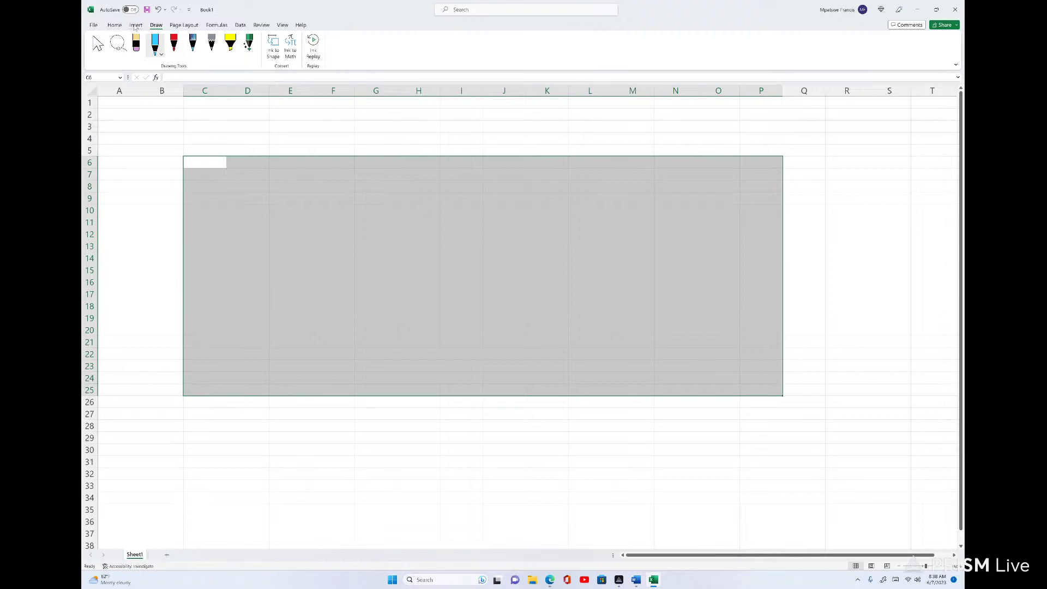
# - Insert a table from C6:P25 with 'My table has headers' ticked
pyautogui.click(136, 25)
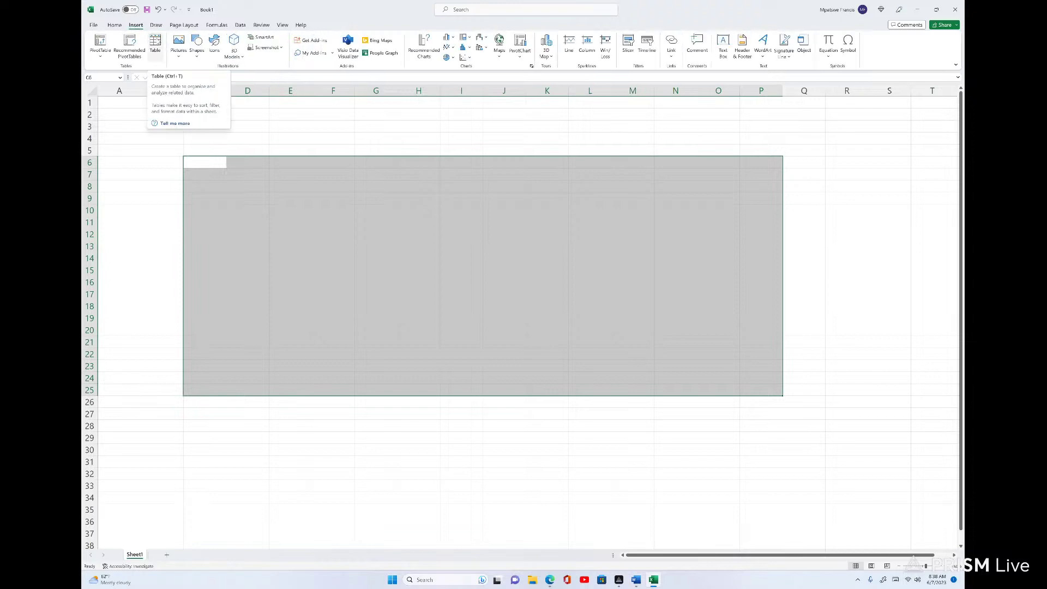
pyautogui.click(156, 43)
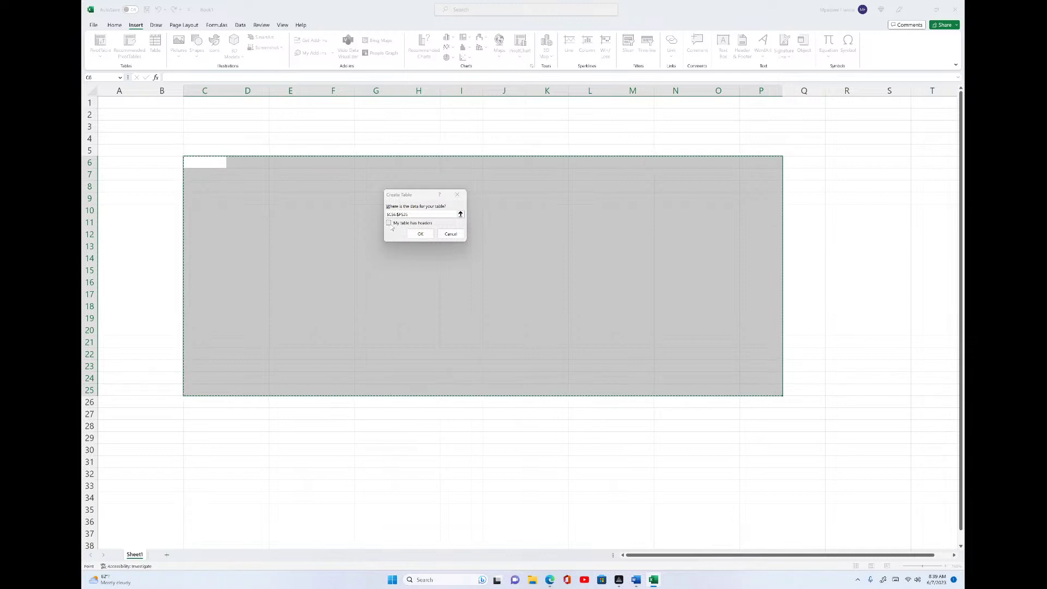
pyautogui.click(389, 225)
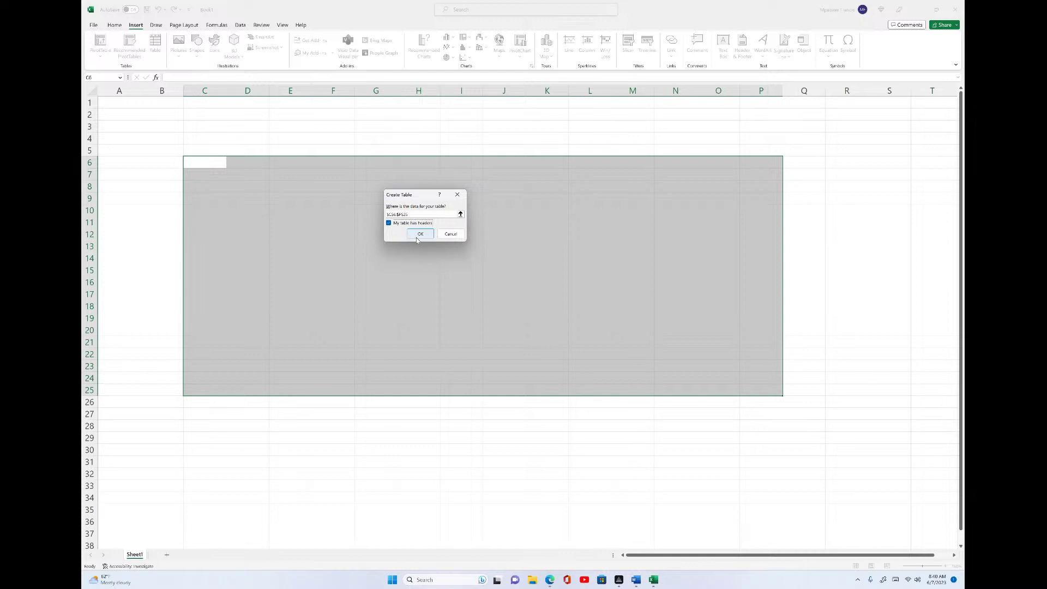
pyautogui.click(425, 236)
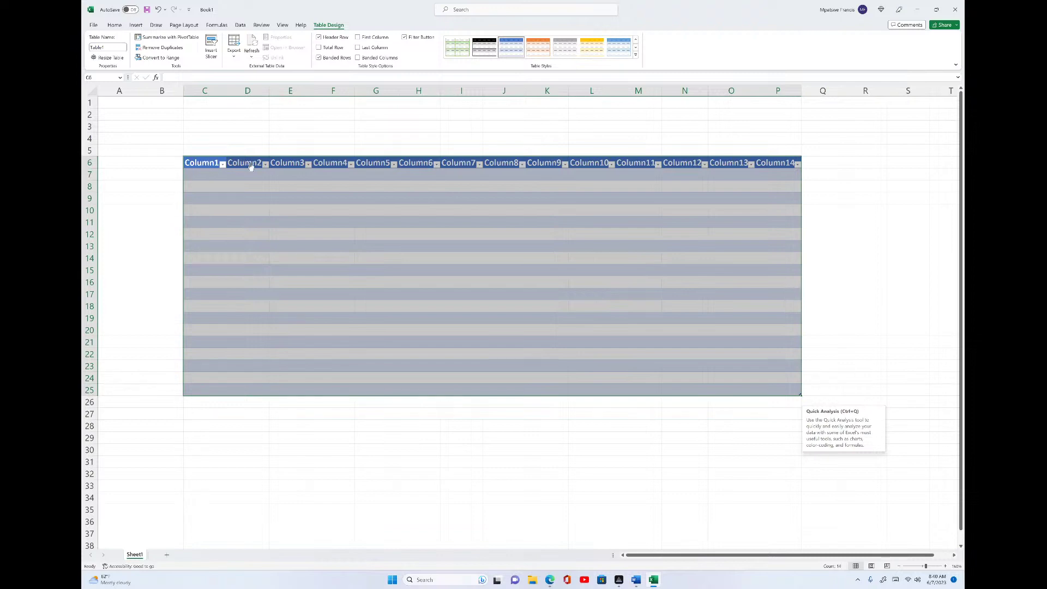
# - Rename headers C6:G6 to S/N, NAME, AGE, GENDER and CONTACT
pyautogui.click(202, 164)
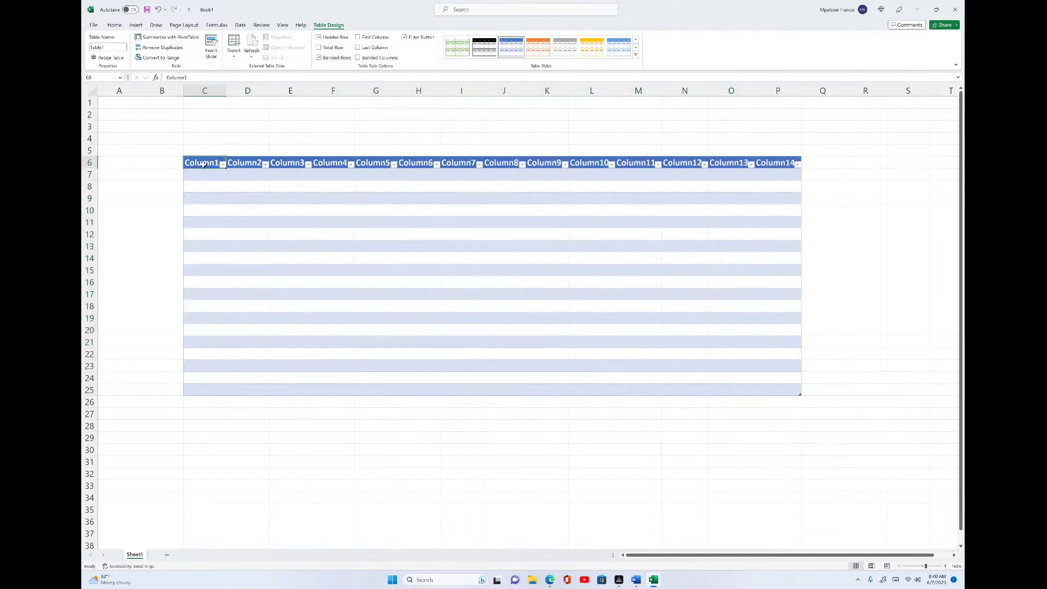
pyautogui.doubleClick(203, 165)
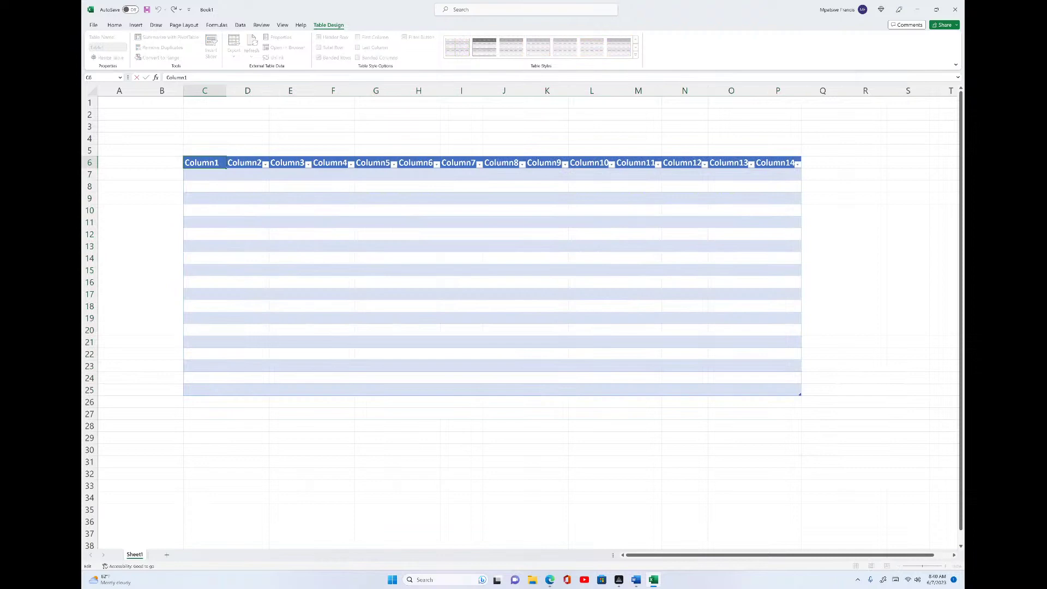
pyautogui.moveTo(219, 163); pyautogui.dragTo(179, 164)
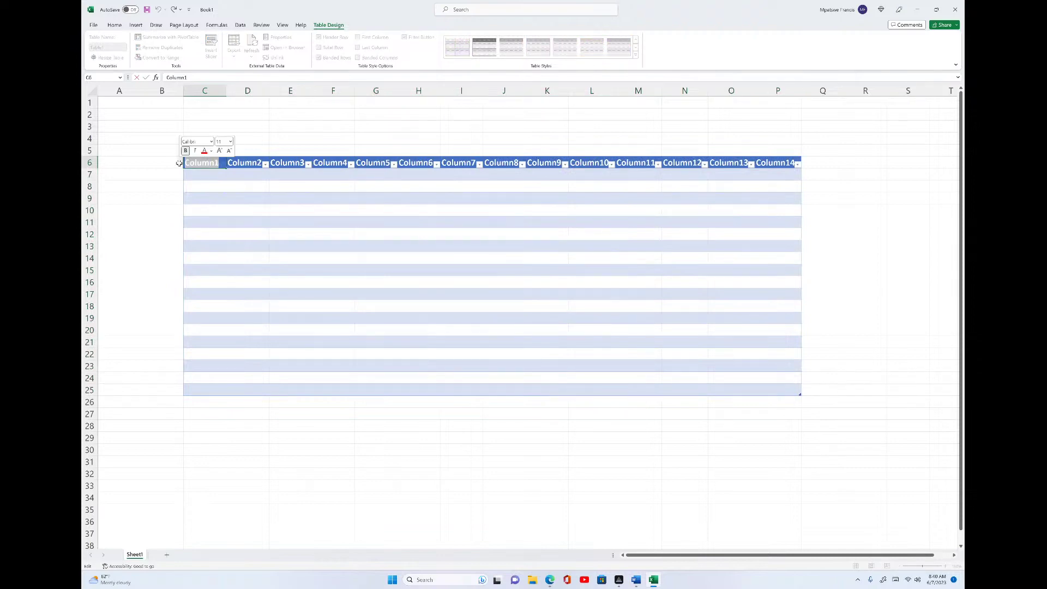
pyautogui.write('S')
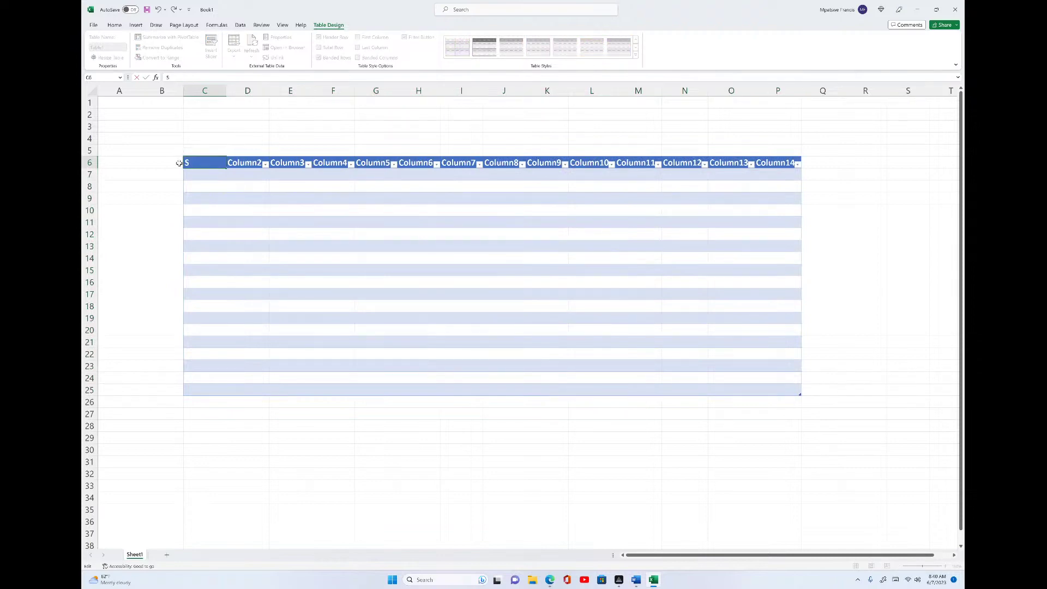
pyautogui.write('/N')
pyautogui.doubleClick(246, 163)
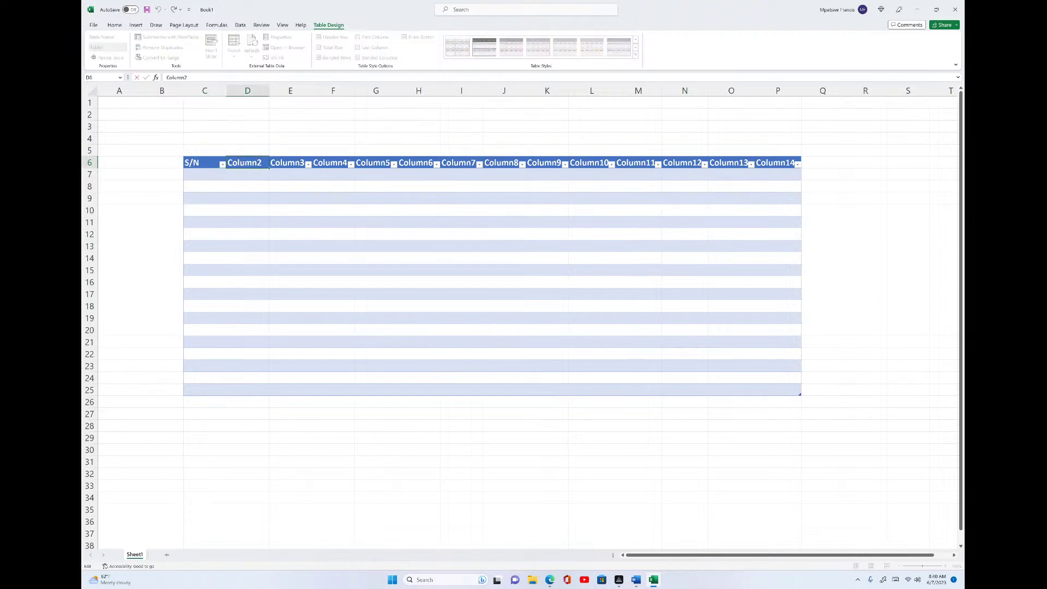
pyautogui.click(233, 158)
pyautogui.click(251, 162)
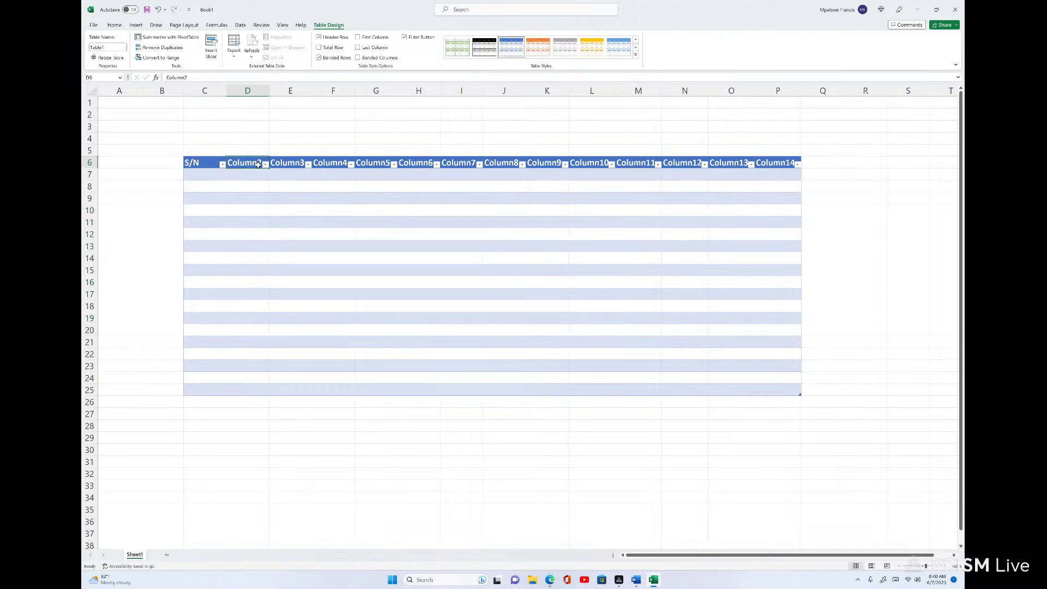
pyautogui.write('N')
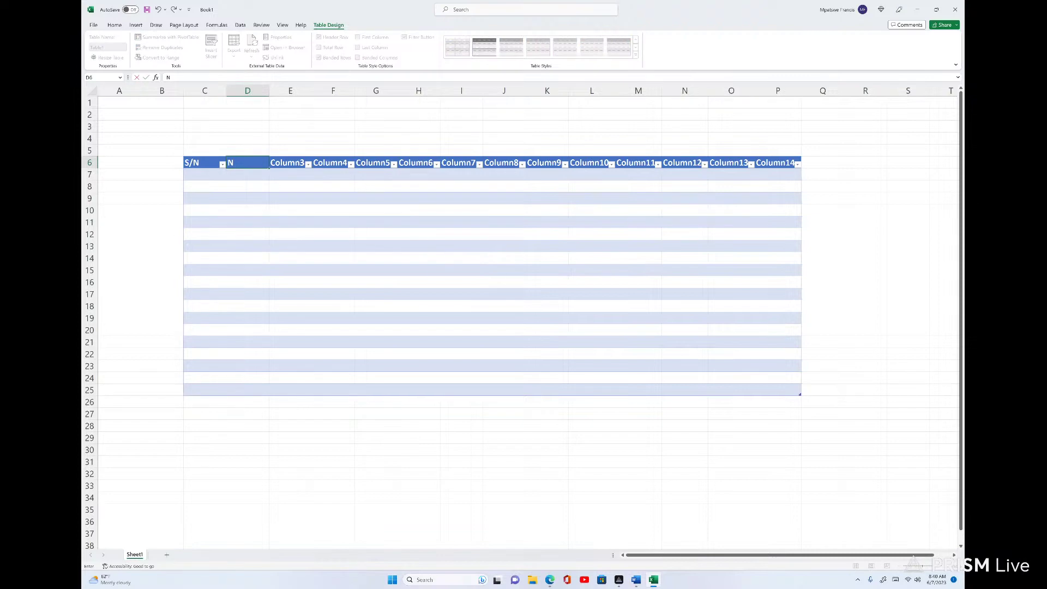
pyautogui.write('AME')
pyautogui.click(284, 164)
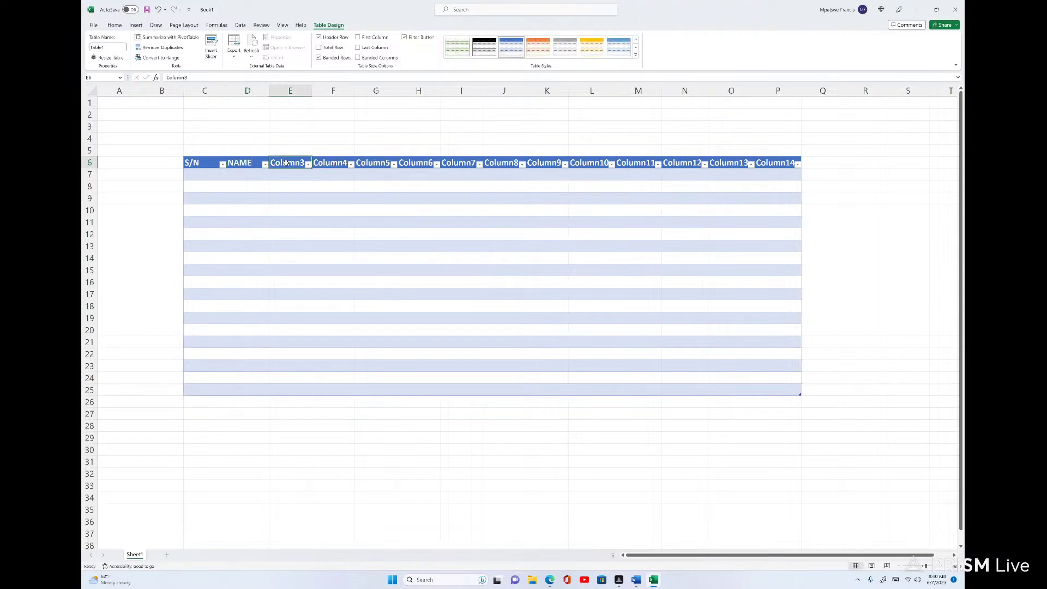
pyautogui.write('AGE')
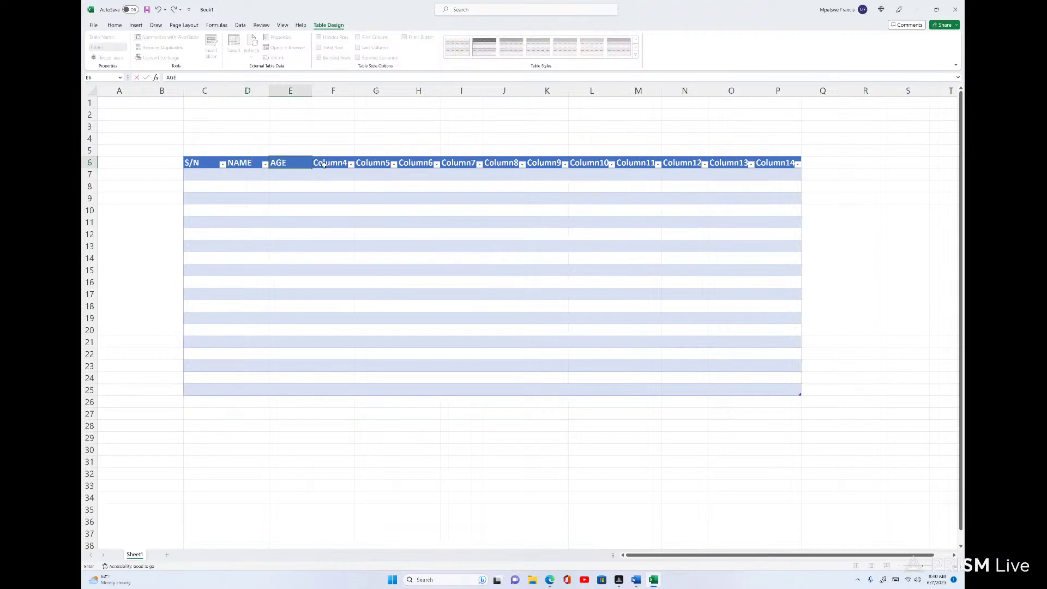
pyautogui.click(336, 162)
pyautogui.write('GENDER')
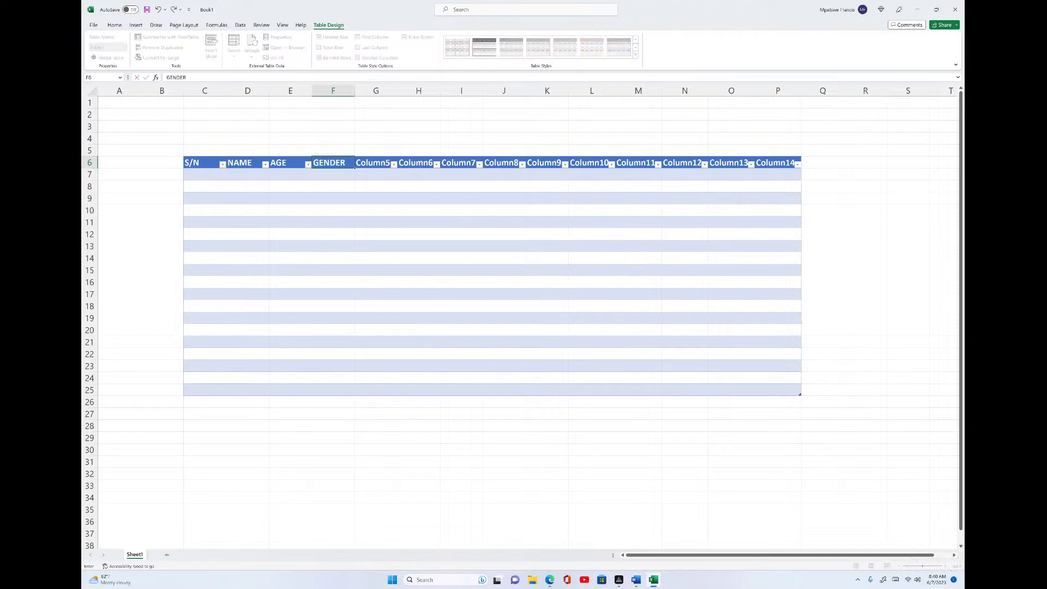
pyautogui.click(369, 162)
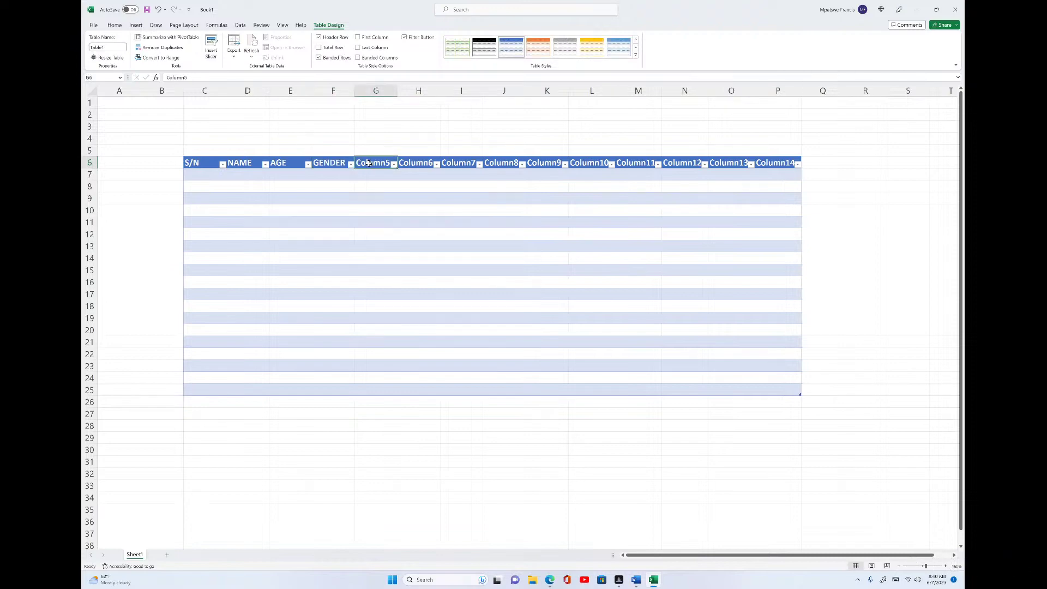
pyautogui.write('CONTA')
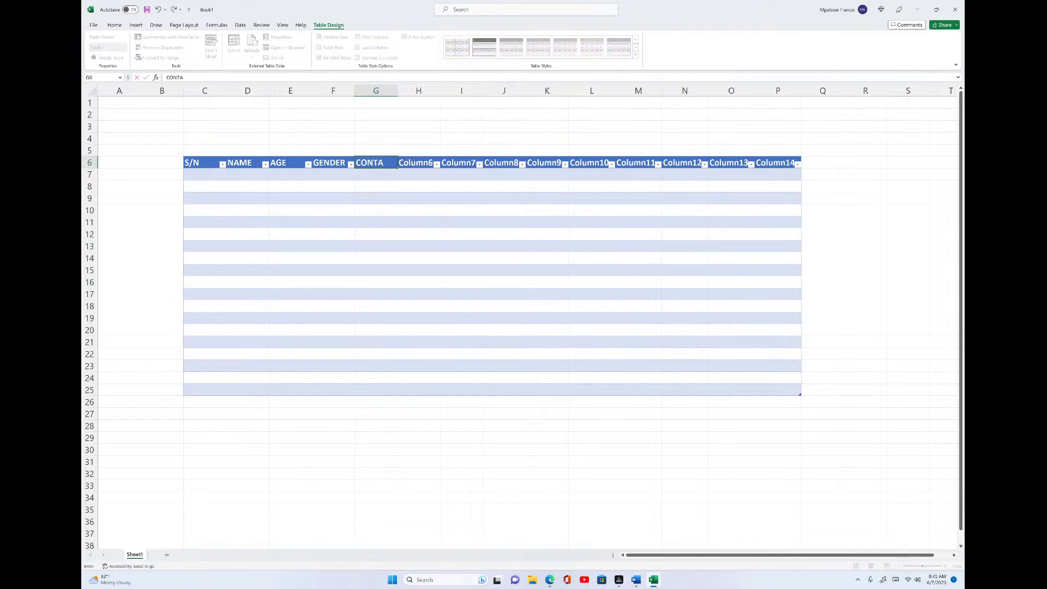
pyautogui.write('CT')
# - Rename headers H6:K6 to EMAIL, ADDRESS, CLASS and MATH
pyautogui.click(423, 162)
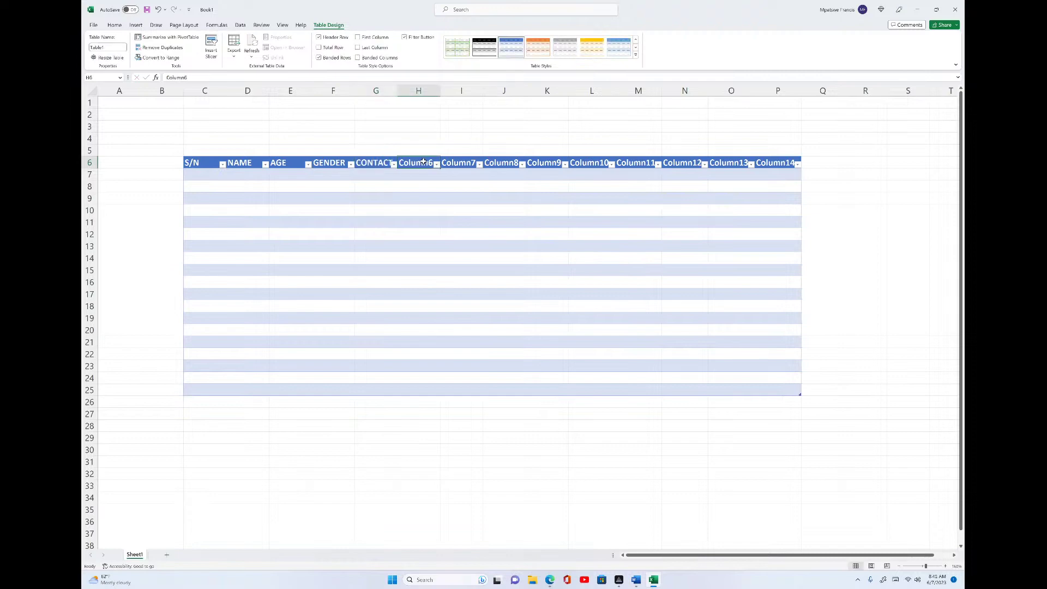
pyautogui.write('EMAIL')
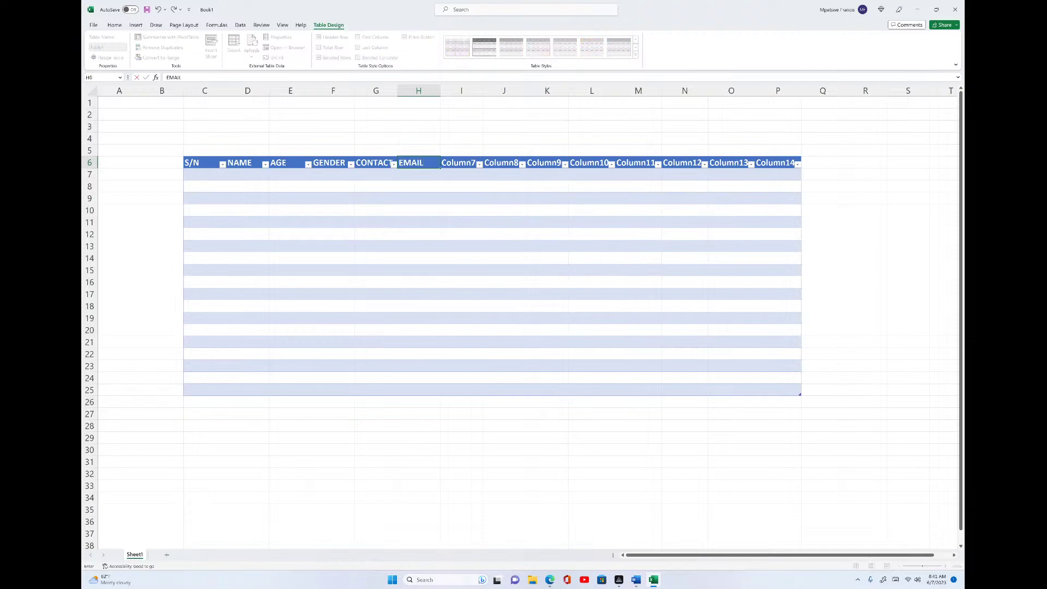
pyautogui.click(465, 165)
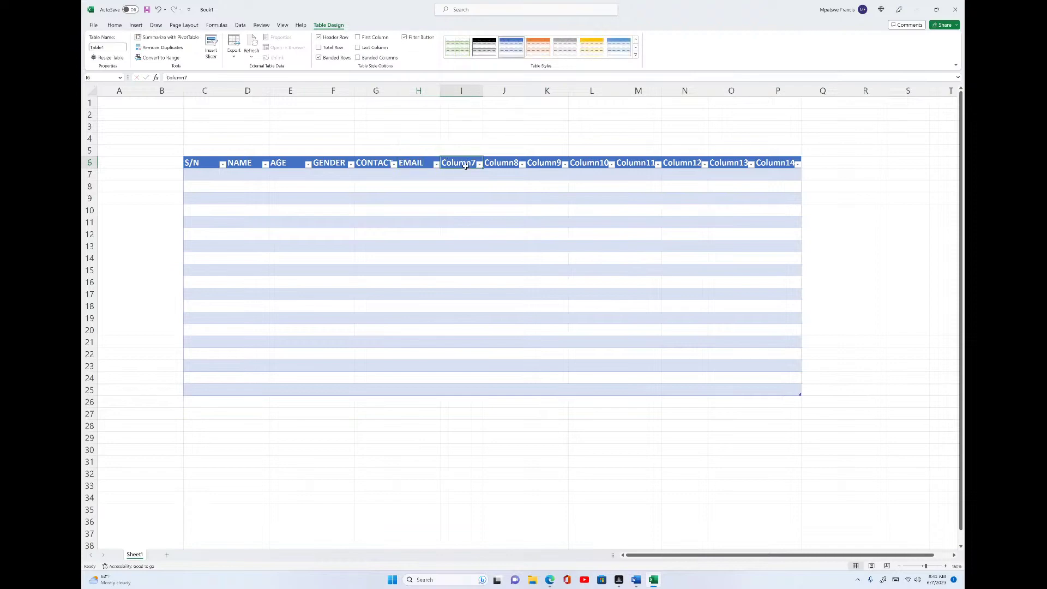
pyautogui.write('ADR')
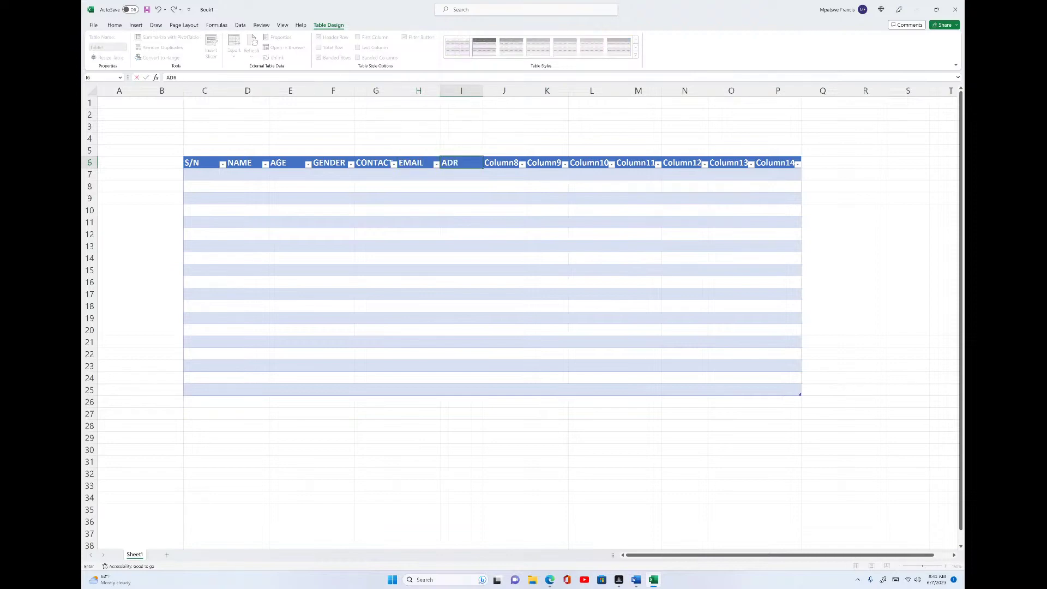
pyautogui.press('BackSpace')
pyautogui.write('DRESS')
pyautogui.click(505, 164)
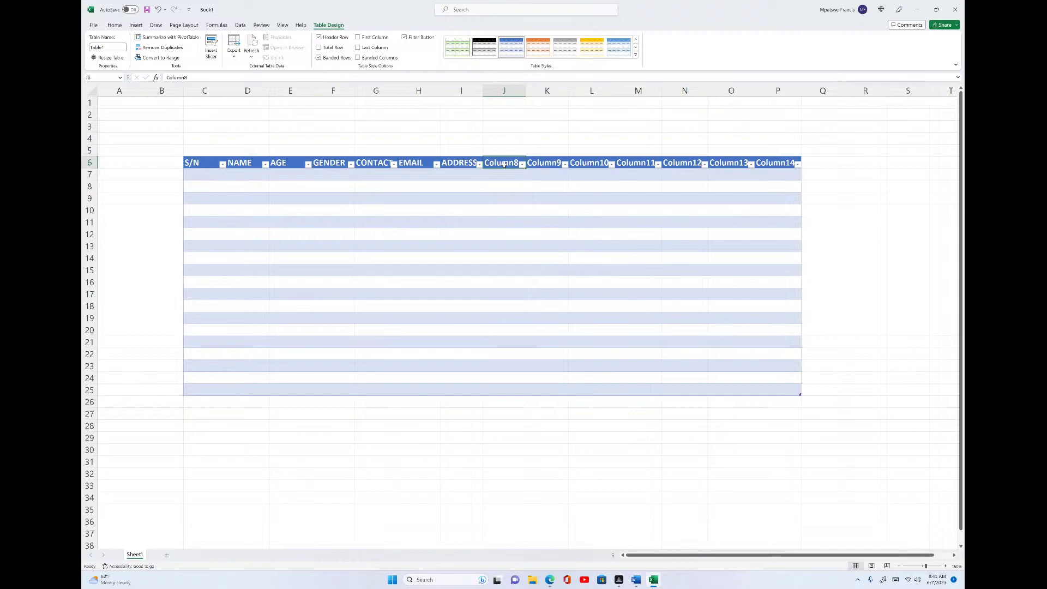
pyautogui.write('CLASS')
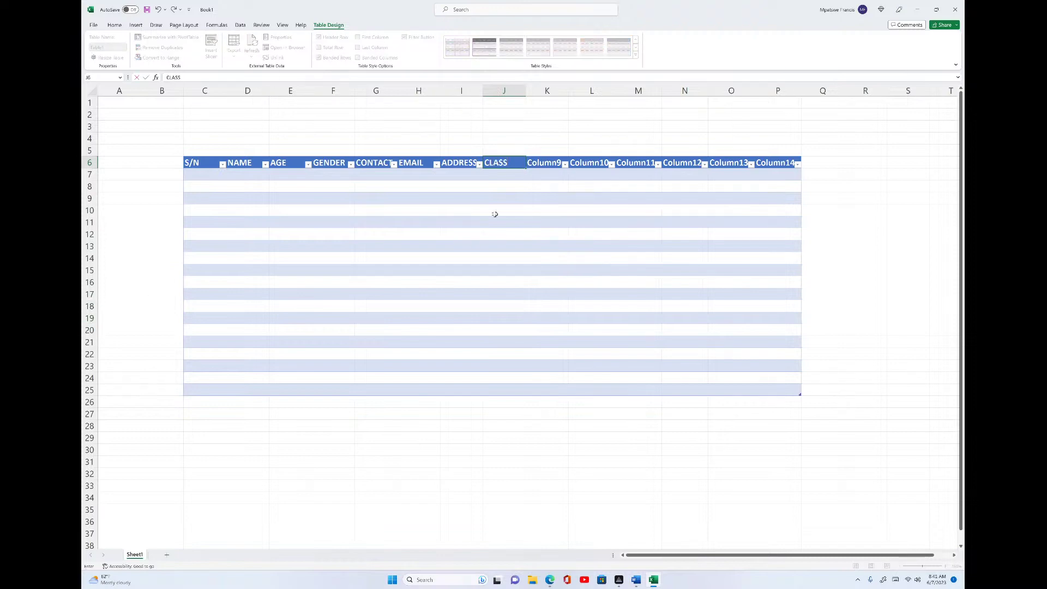
pyautogui.click(544, 163)
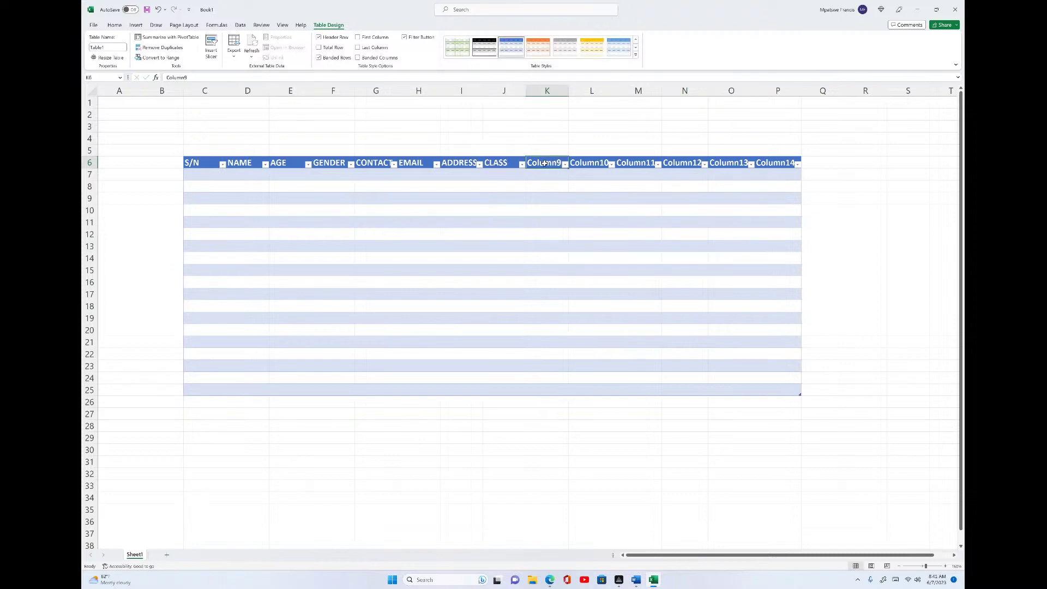
pyautogui.write('MATH')
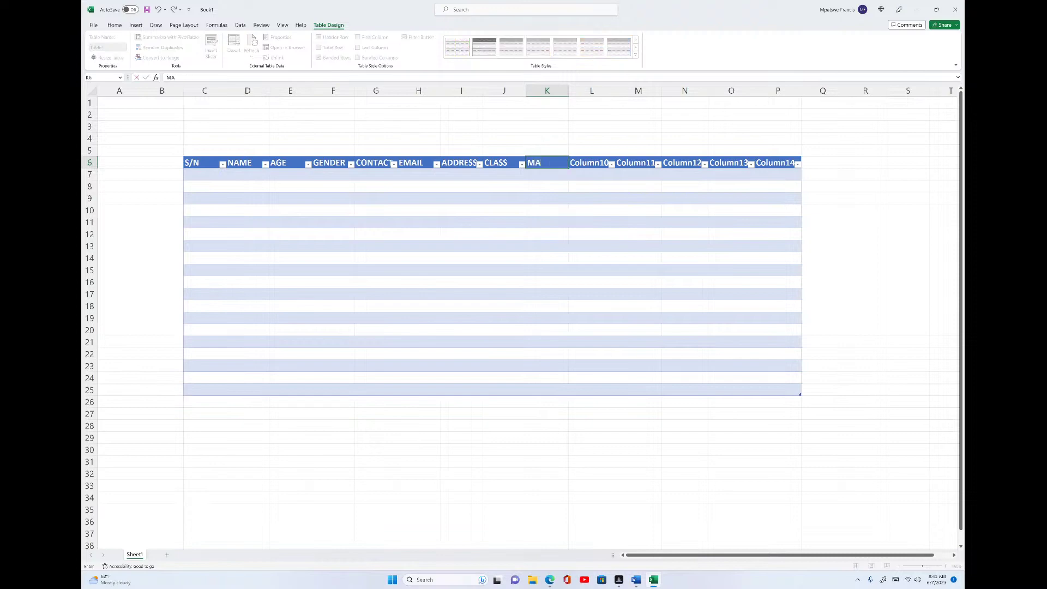
pyautogui.click(587, 163)
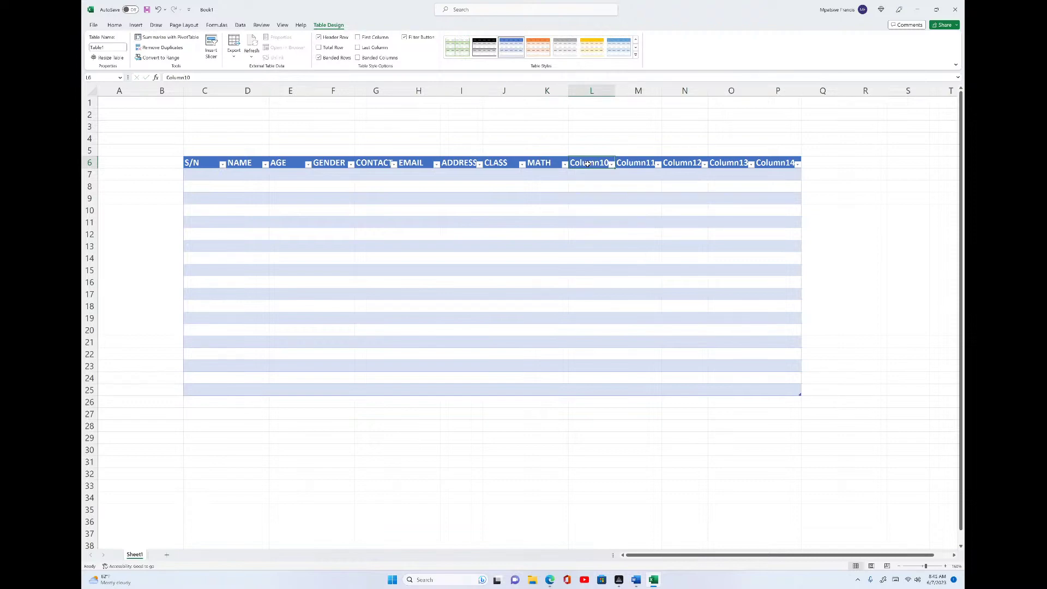
# - Rename headers L6:P6 to SCIENCE, SST, ENGLISH, RE and TOTAL
pyautogui.write('S')
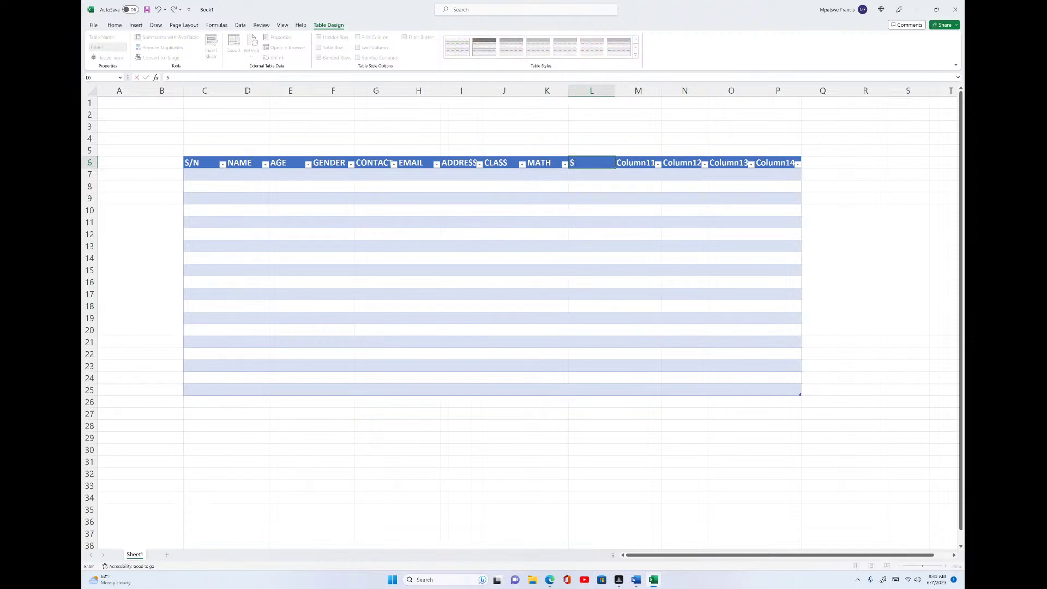
pyautogui.write('CIENCE')
pyautogui.click(643, 164)
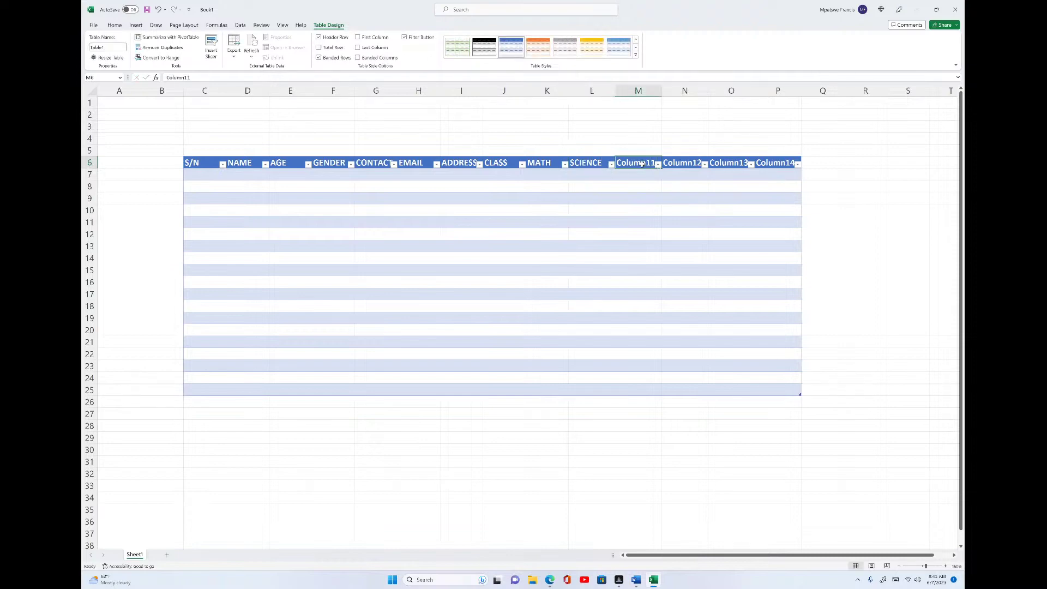
pyautogui.write('S')
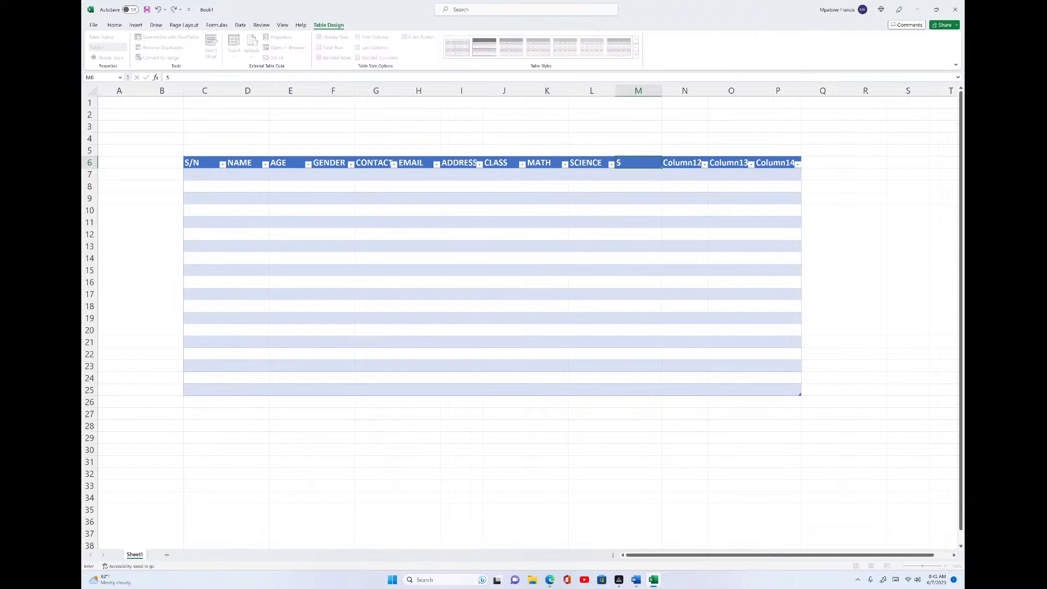
pyautogui.write('ST')
pyautogui.click(682, 162)
pyautogui.write('E')
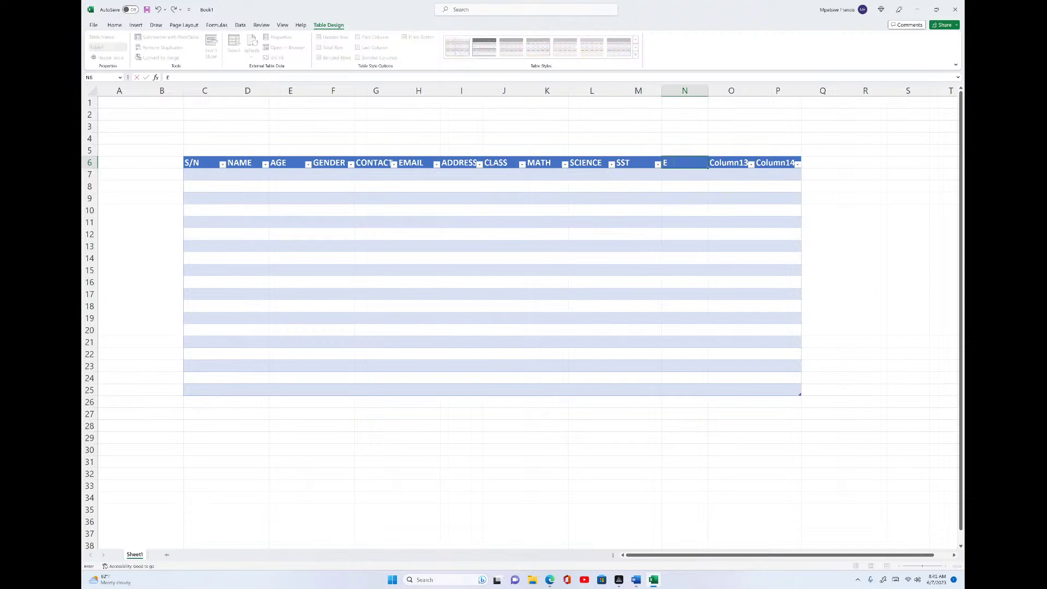
pyautogui.write('NGLISH')
pyautogui.press('Tab')
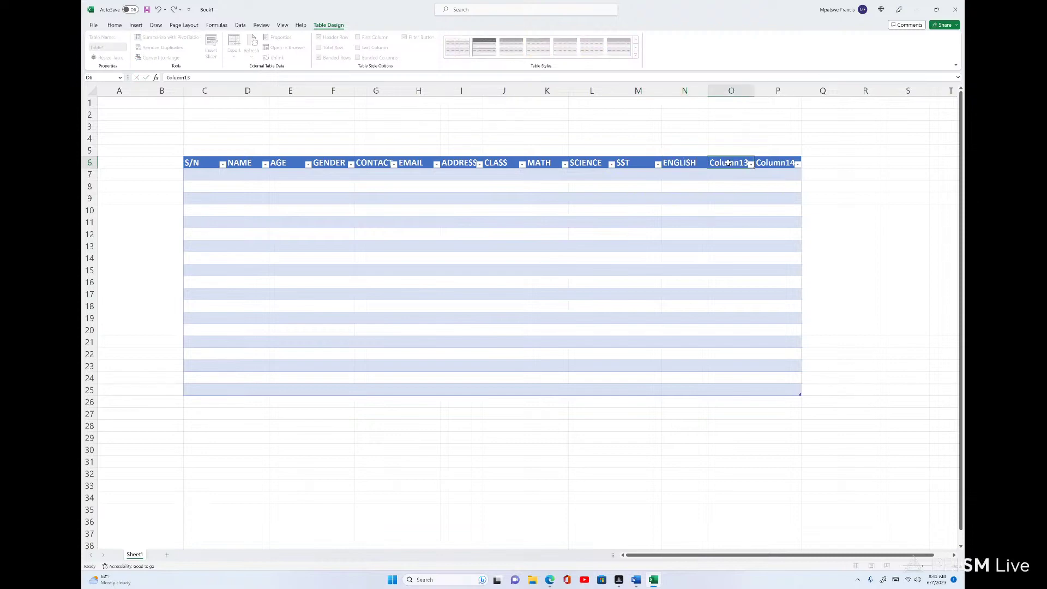
pyautogui.write('RE')
pyautogui.click(777, 162)
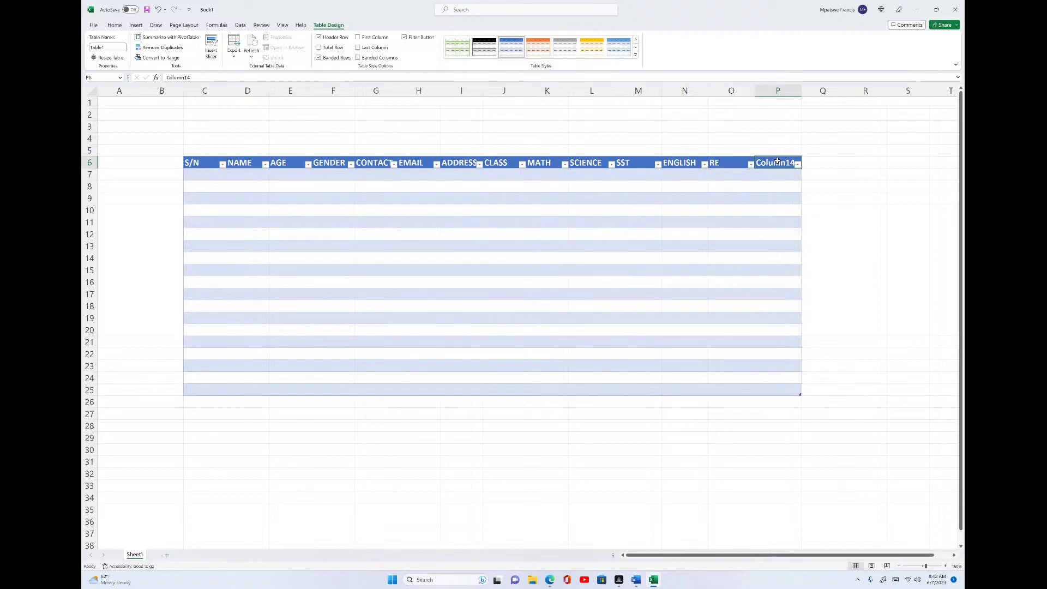
pyautogui.write('AGR')
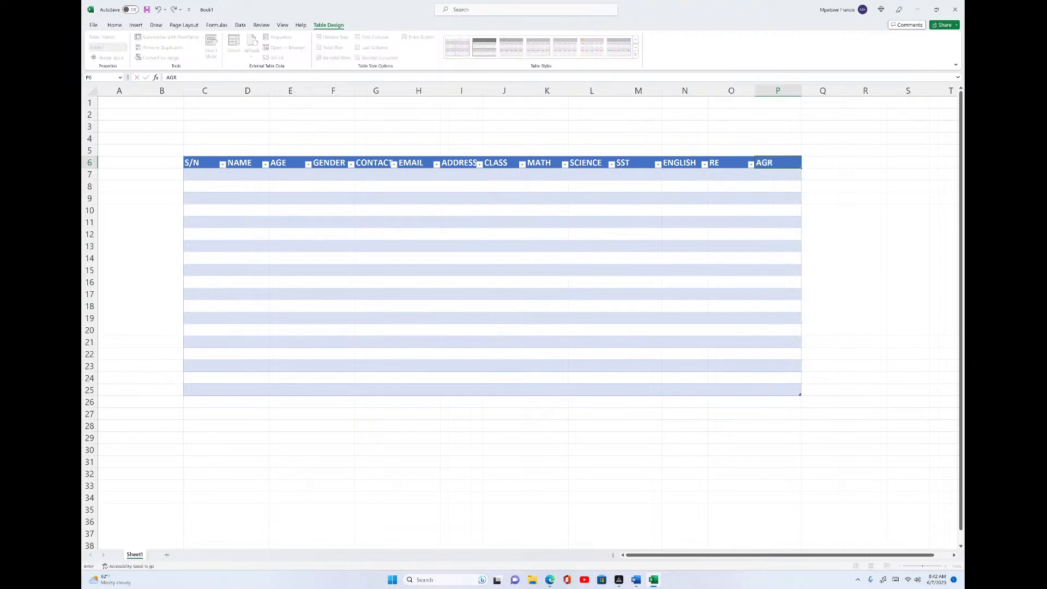
pyautogui.press('BackSpace')
pyautogui.press('BackSpace')
pyautogui.press('BackSpace')
pyautogui.write('TO')
# - Widen the NAME column D to about 410 px and narrow the S/N column C
pyautogui.click(249, 90)
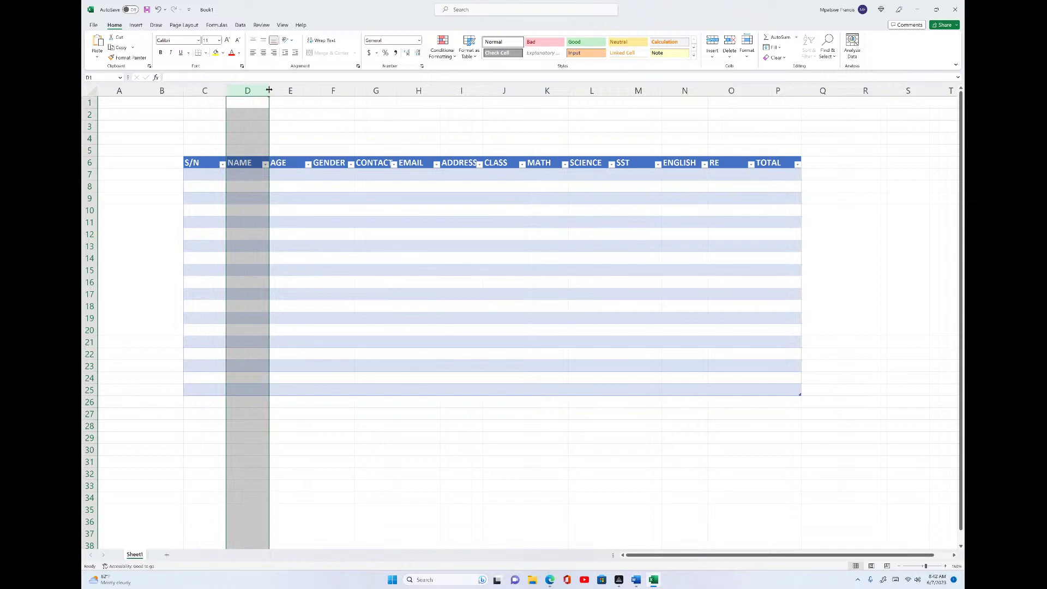
pyautogui.moveTo(269, 90); pyautogui.dragTo(331, 98)
pyautogui.moveTo(355, 105); pyautogui.dragTo(355, 104)
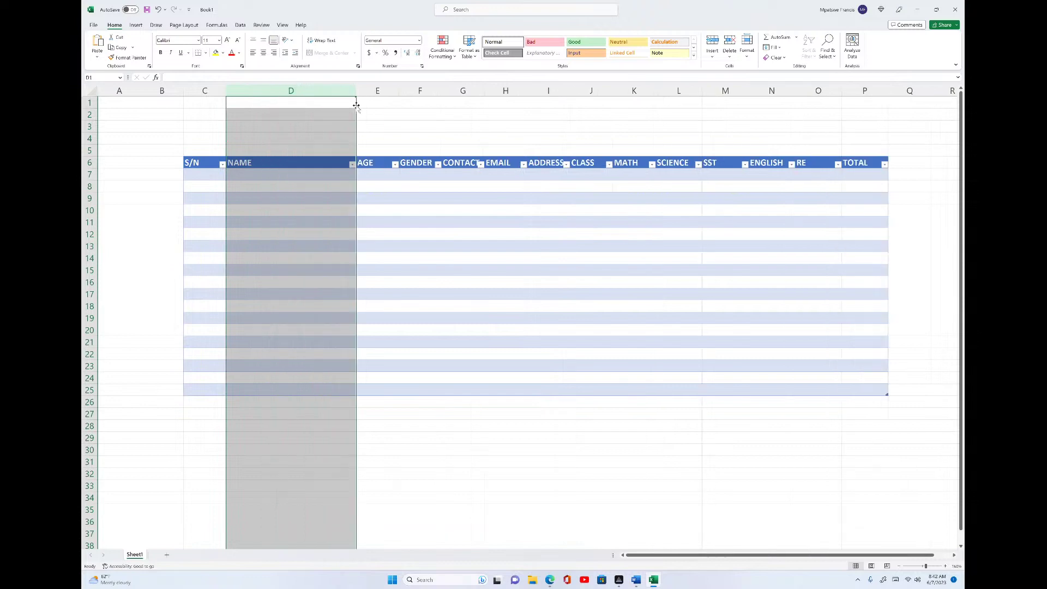
pyautogui.click(309, 175)
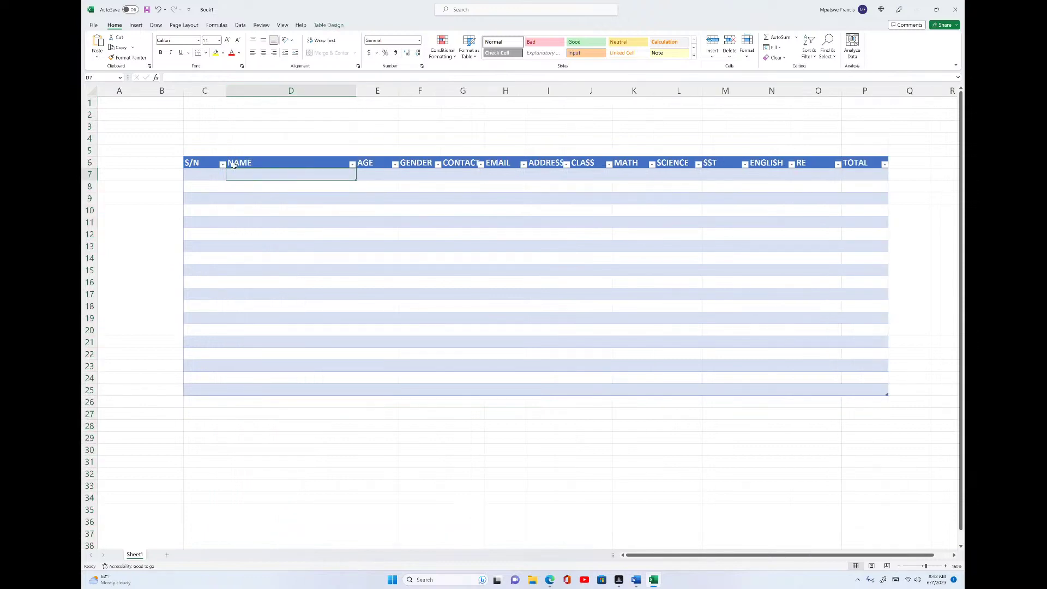
pyautogui.moveTo(224, 90); pyautogui.dragTo(205, 90)
# - Fill S/N cells C7:C25 with the series 1 to 19 using the fill handle's Fill Series
pyautogui.click(192, 173)
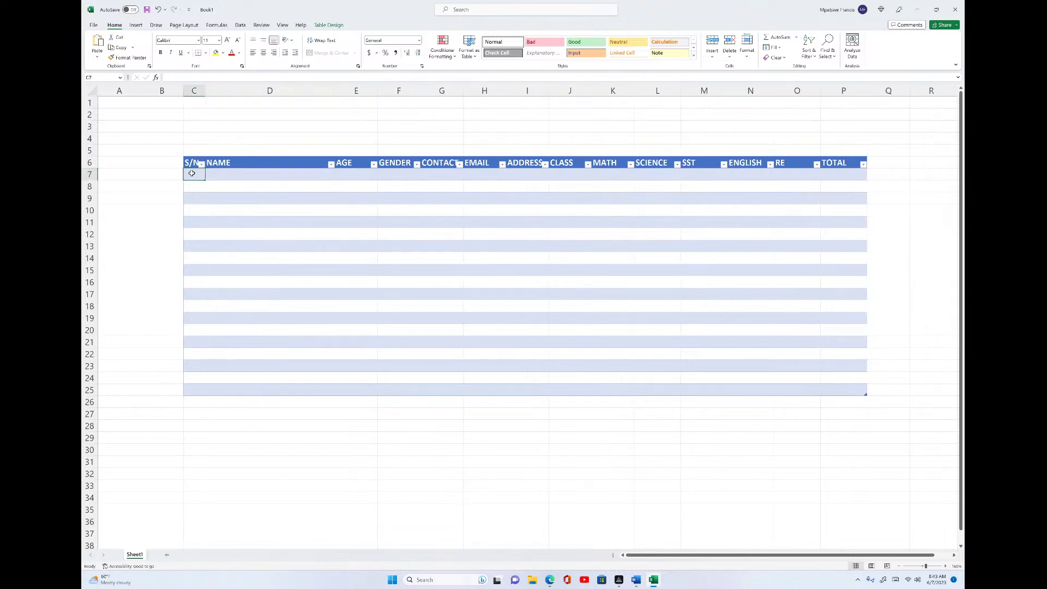
pyautogui.write('1')
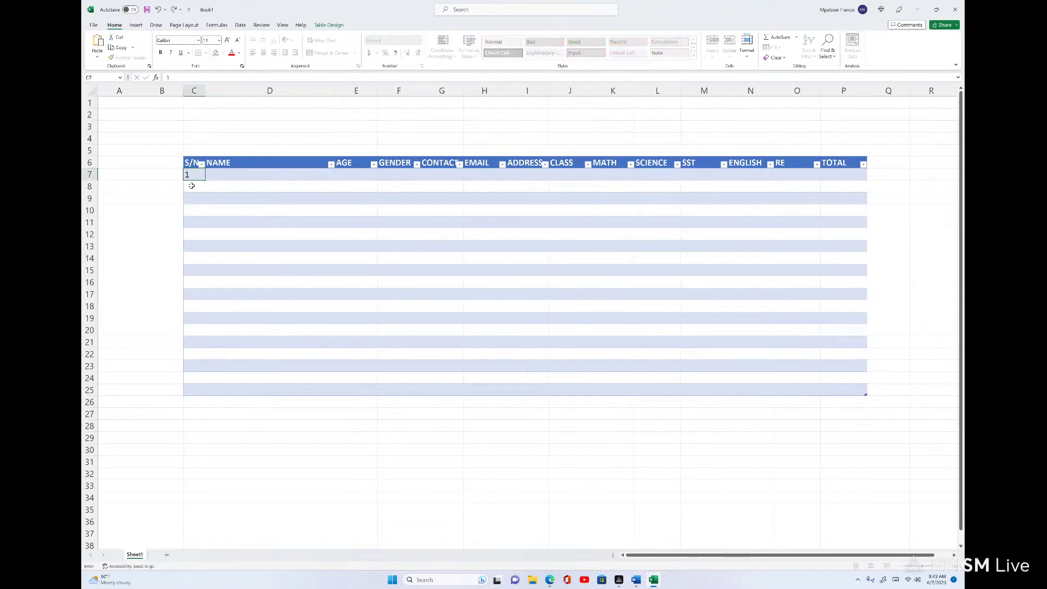
pyautogui.click(197, 189)
pyautogui.write('2')
pyautogui.press('Tab')
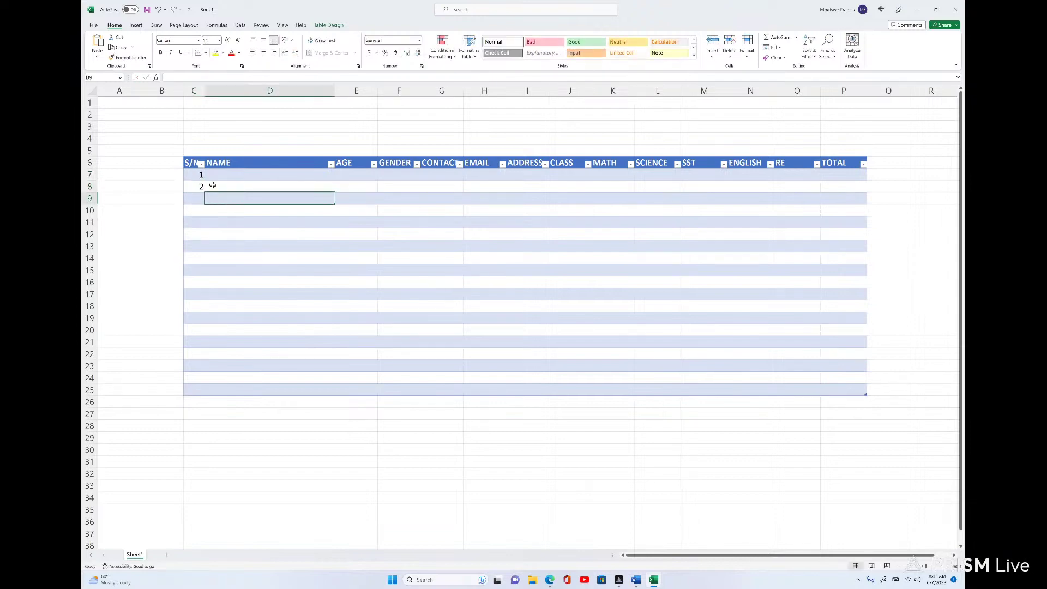
pyautogui.click(201, 177)
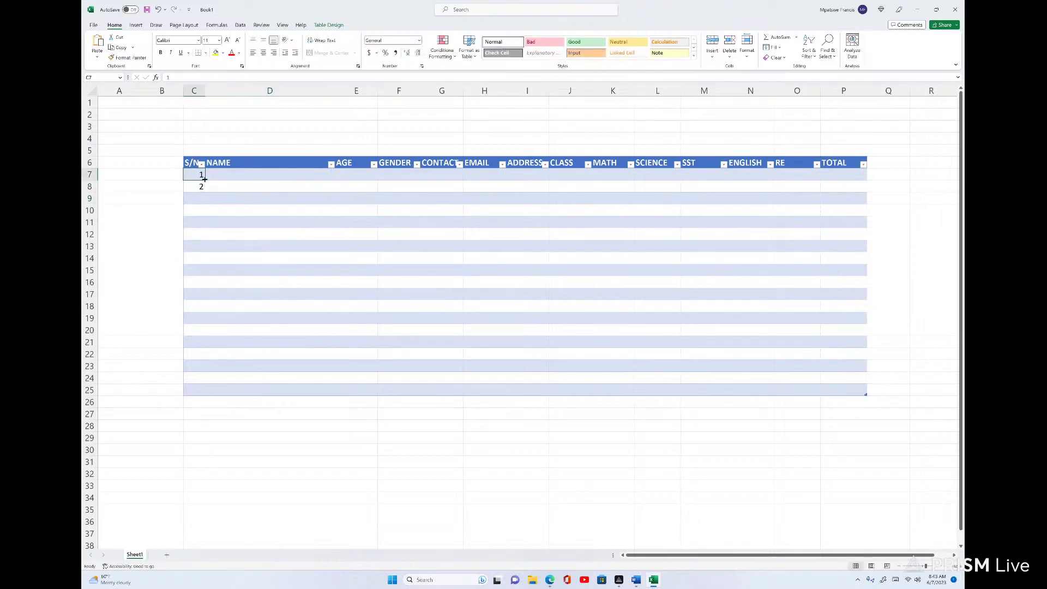
pyautogui.moveTo(205, 179); pyautogui.dragTo(203, 396)
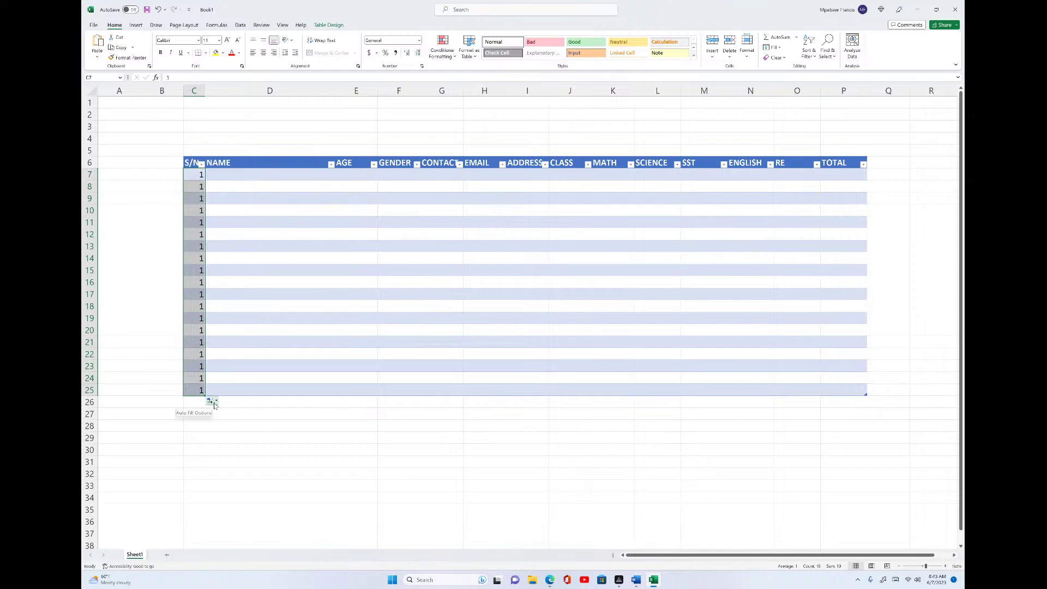
pyautogui.click(217, 403)
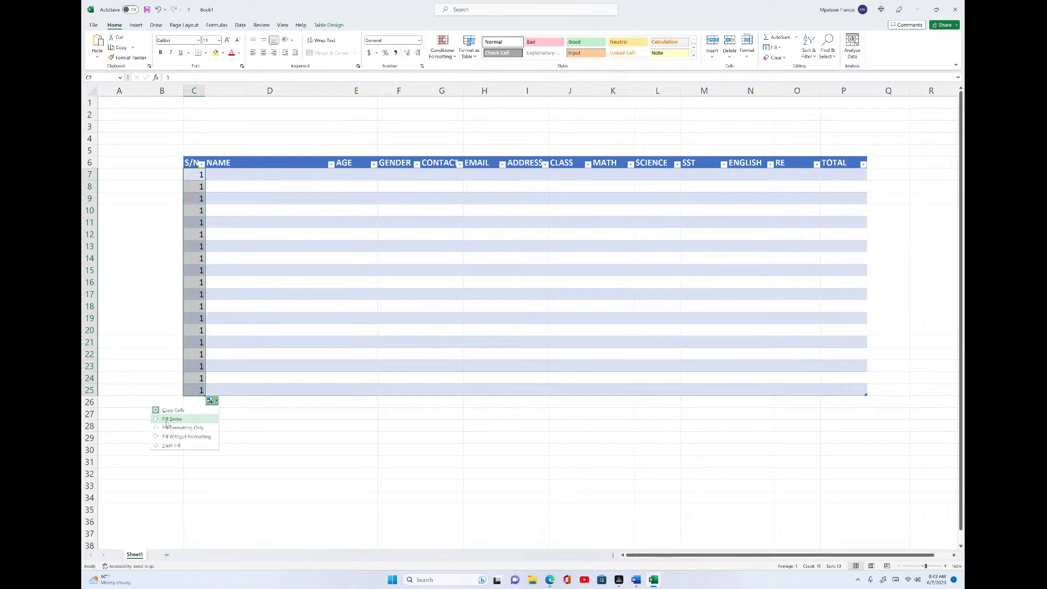
pyautogui.click(167, 420)
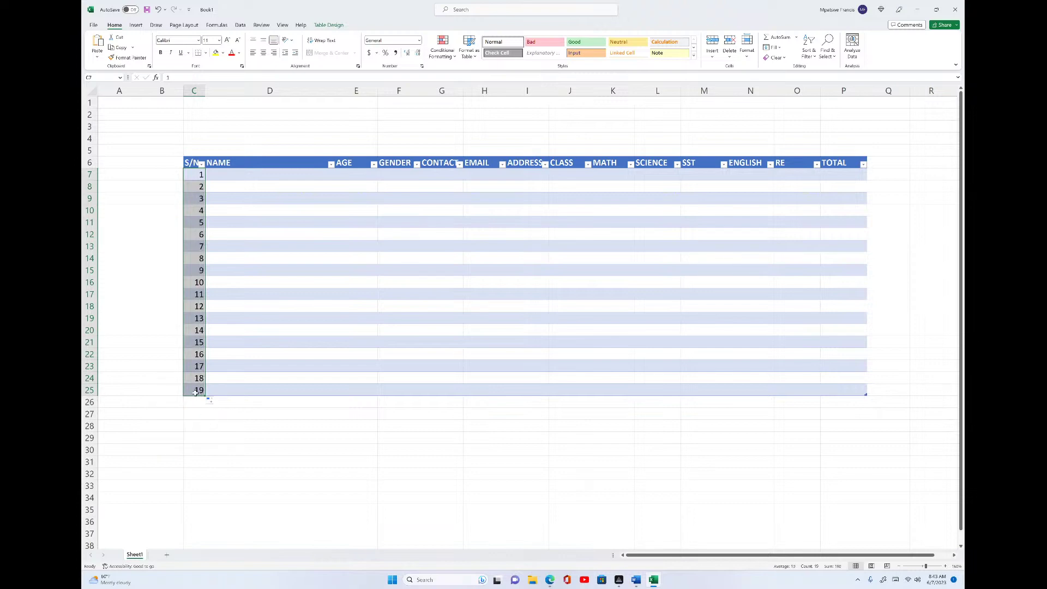
pyautogui.click(272, 172)
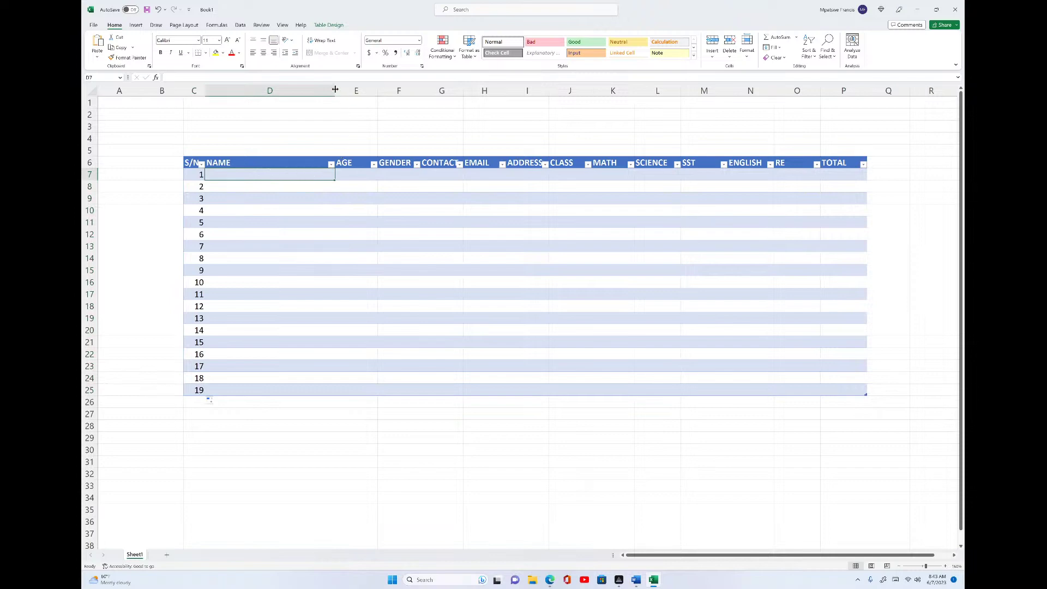
# - Enter the first student's full name in cell D7
pyautogui.click(359, 172)
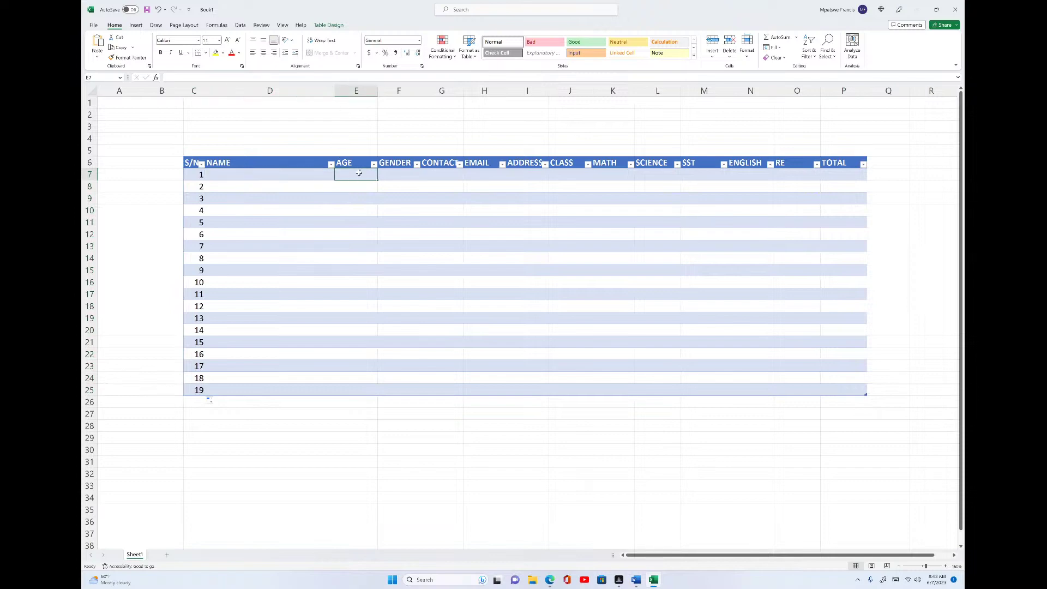
pyautogui.click(295, 172)
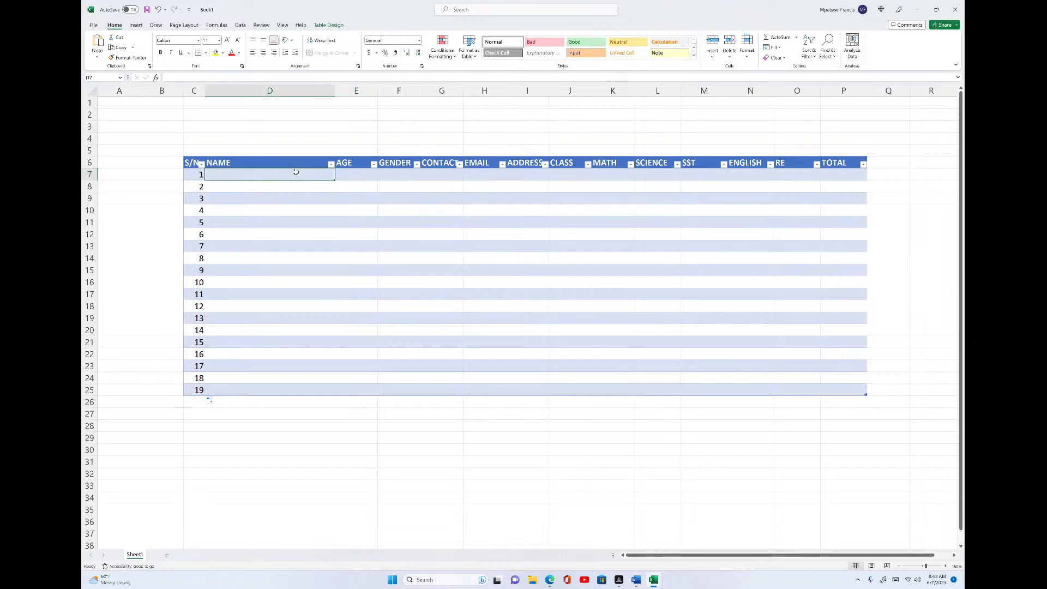
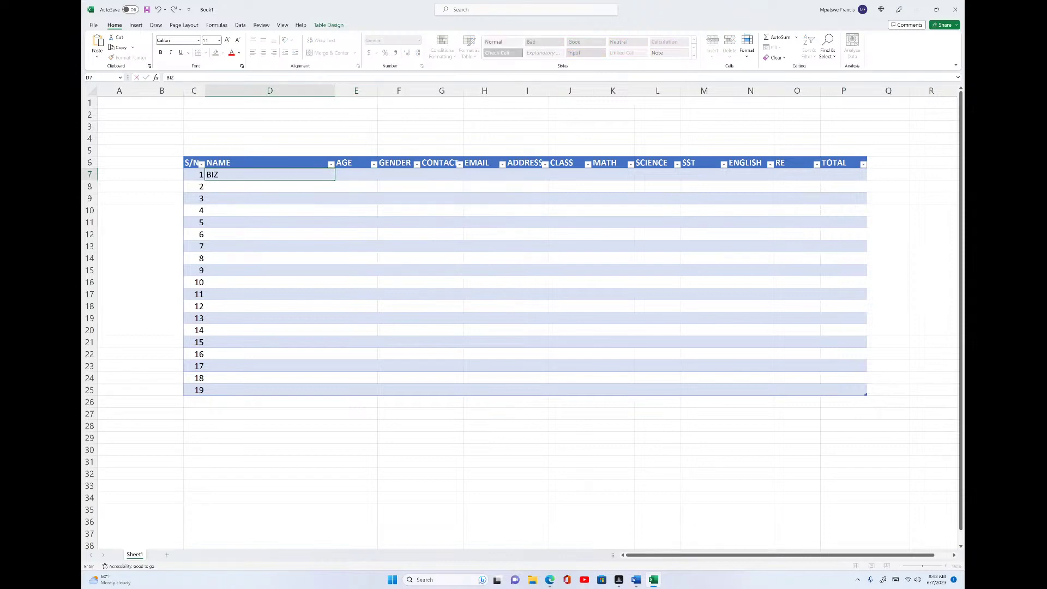
pyautogui.click(348, 173)
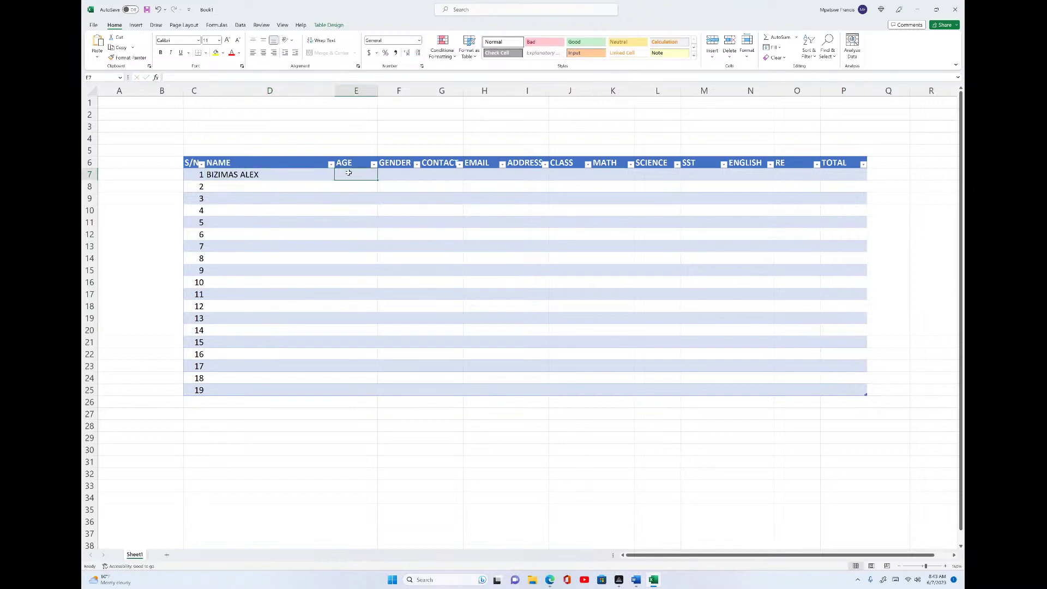
# - Enter age 26, gender MALE and the student's phone number, widening the CONTACT column
pyautogui.write('26')
pyautogui.press('Tab')
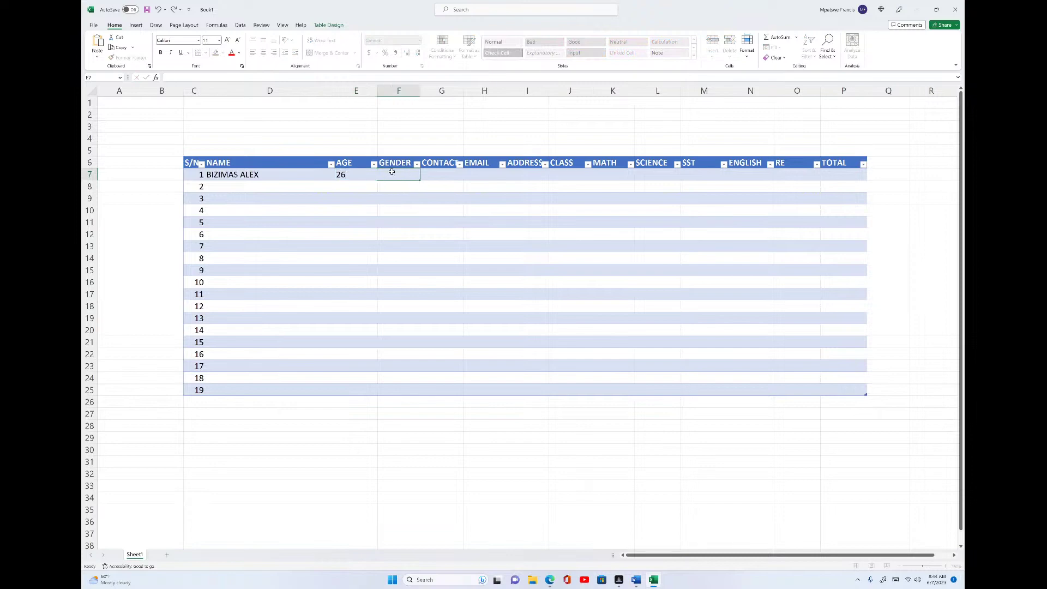
pyautogui.write('MALE')
pyautogui.click(447, 177)
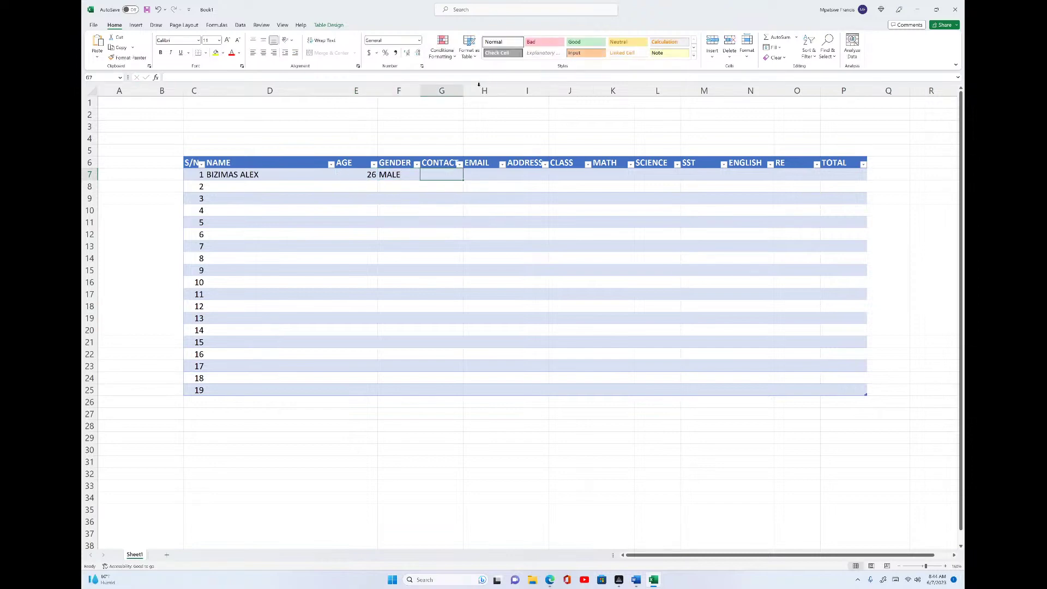
pyautogui.moveTo(463, 91); pyautogui.dragTo(487, 91)
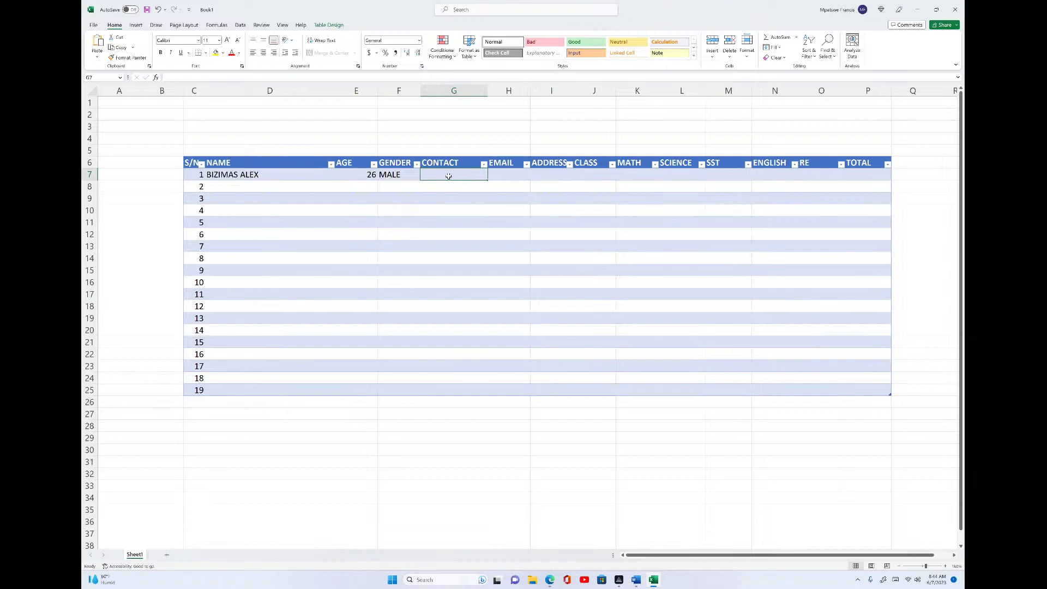
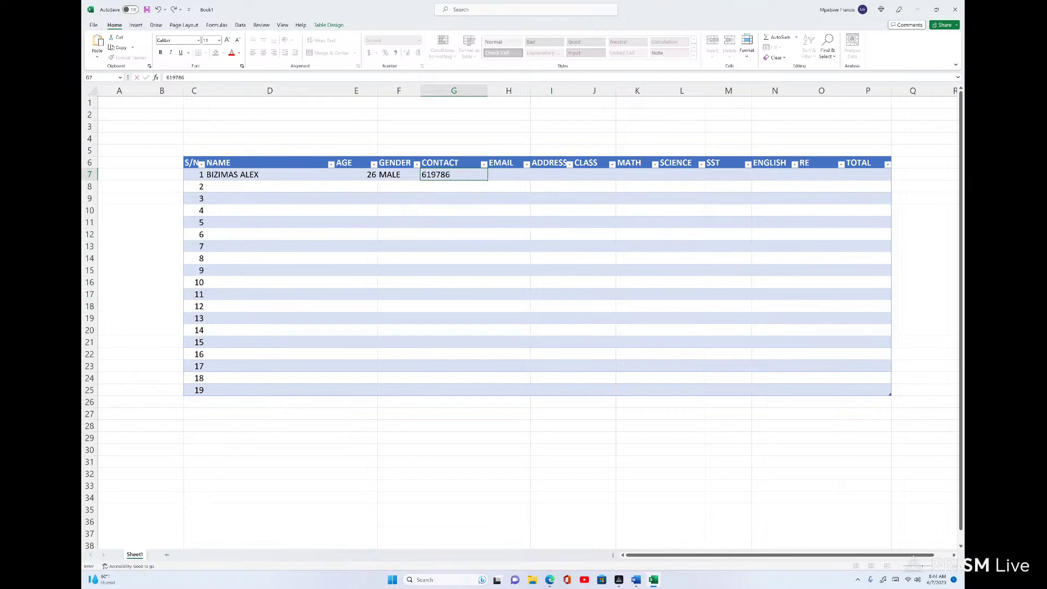
pyautogui.click(508, 174)
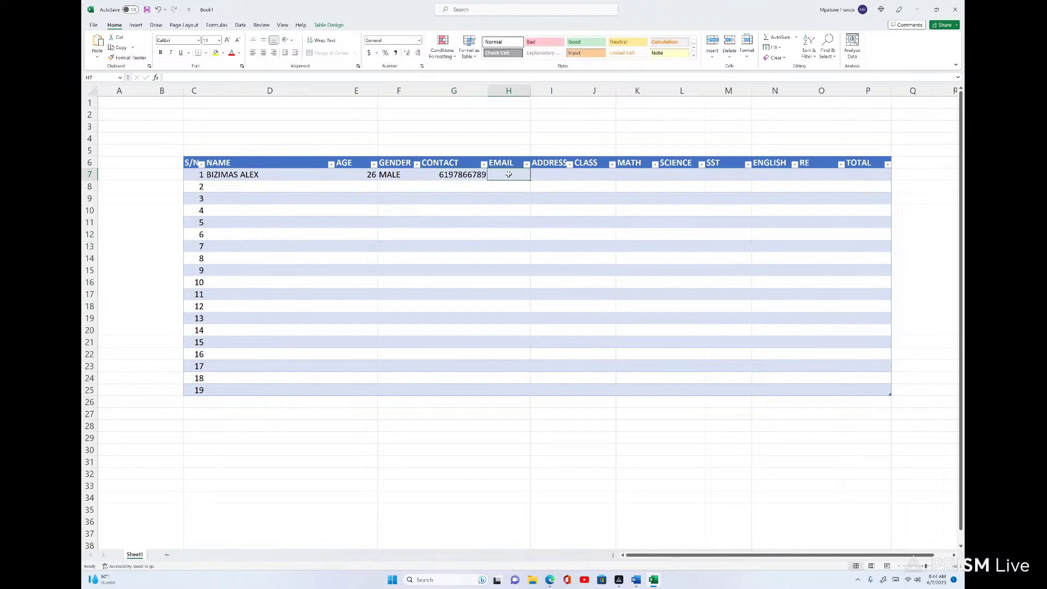
# - Widen the EMAIL and ADDRESS columns and enter the student's e-mail and postal address
pyautogui.moveTo(532, 90); pyautogui.dragTo(574, 90)
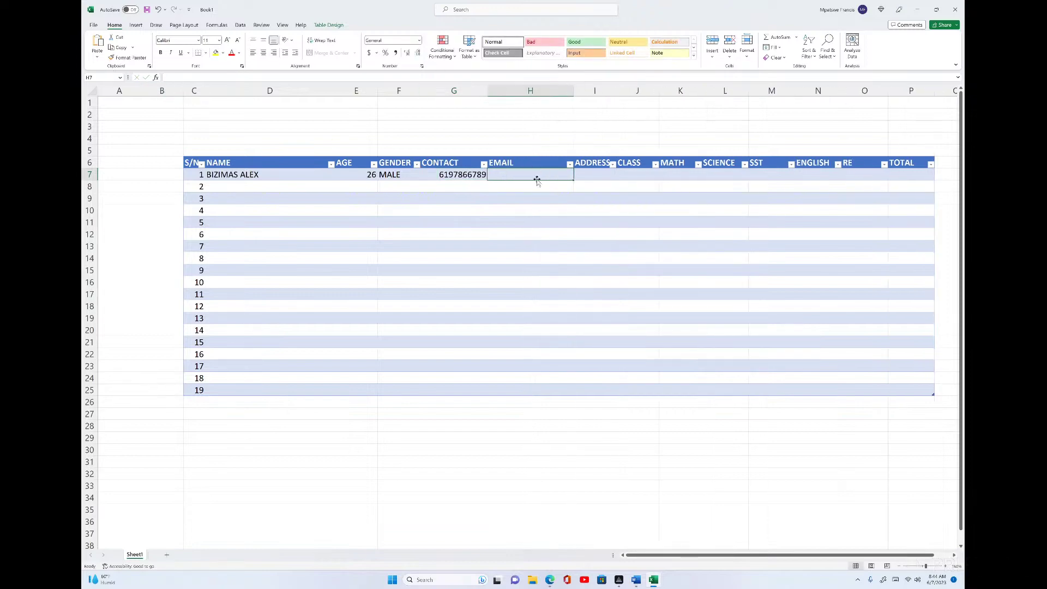
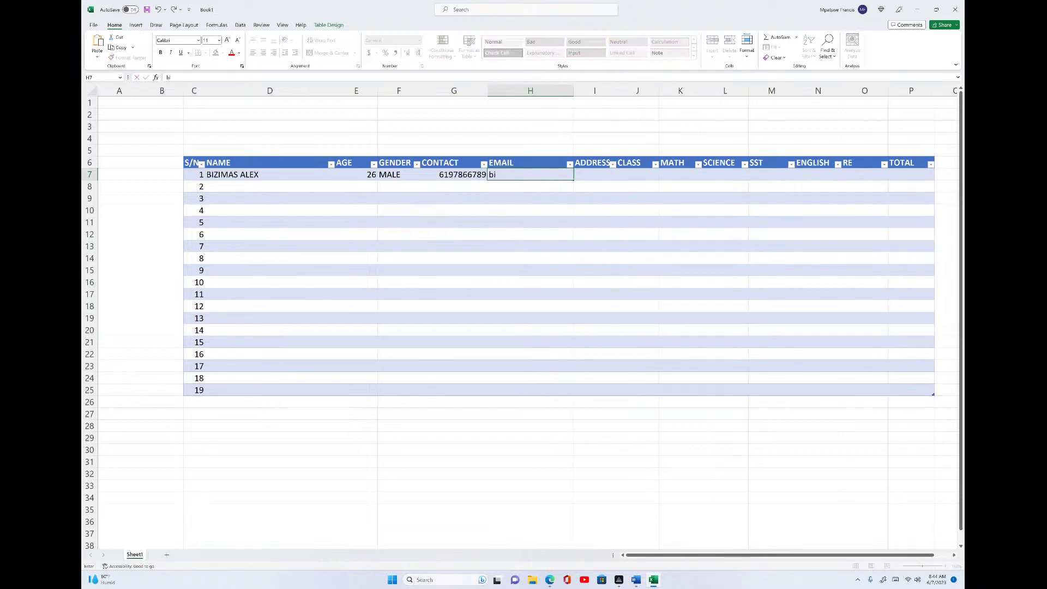
pyautogui.click(587, 175)
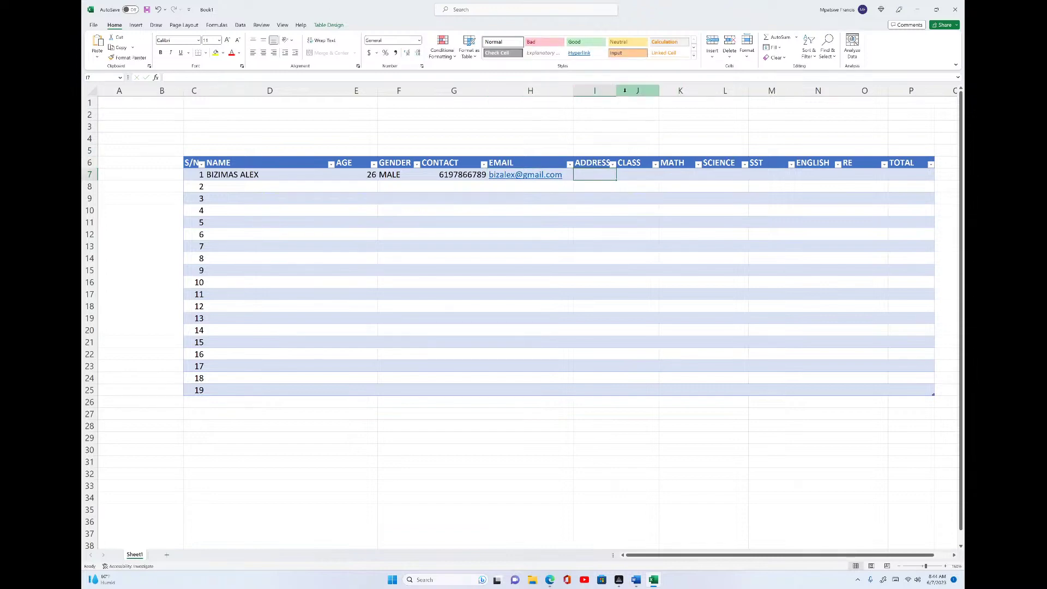
pyautogui.moveTo(616, 91); pyautogui.dragTo(753, 106)
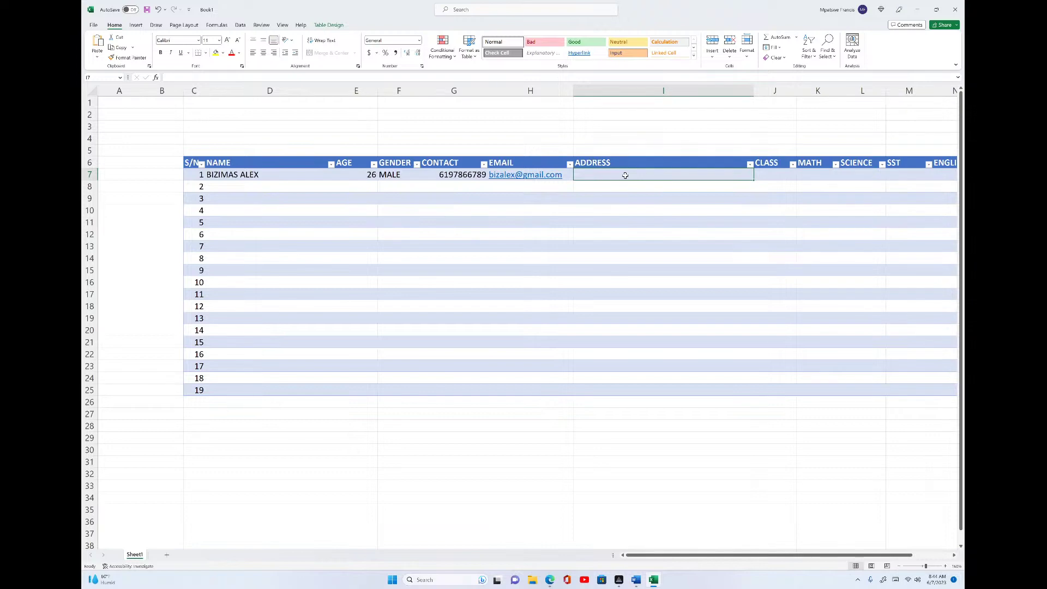
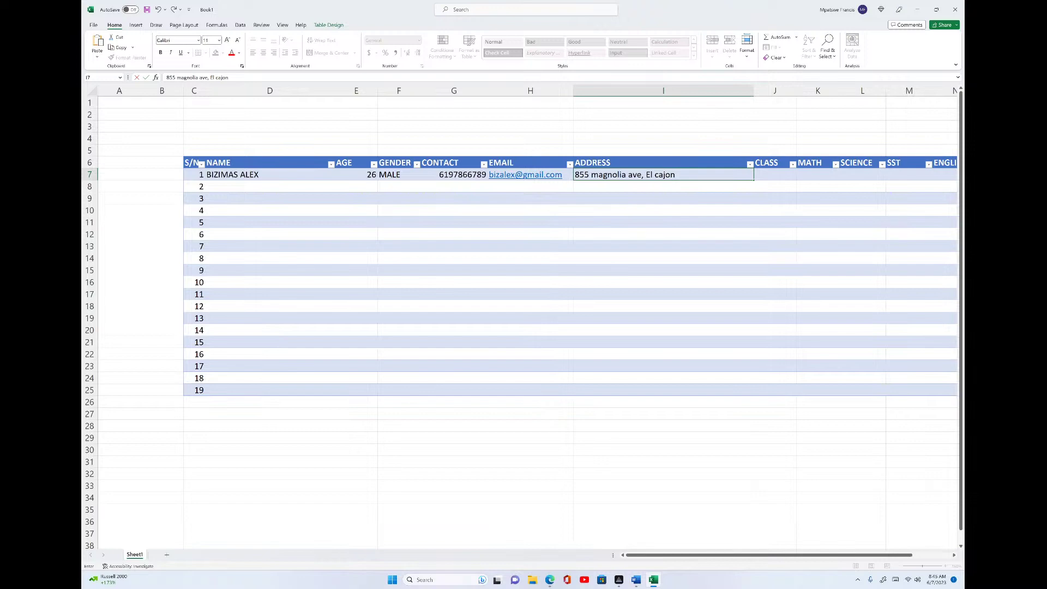
pyautogui.click(777, 173)
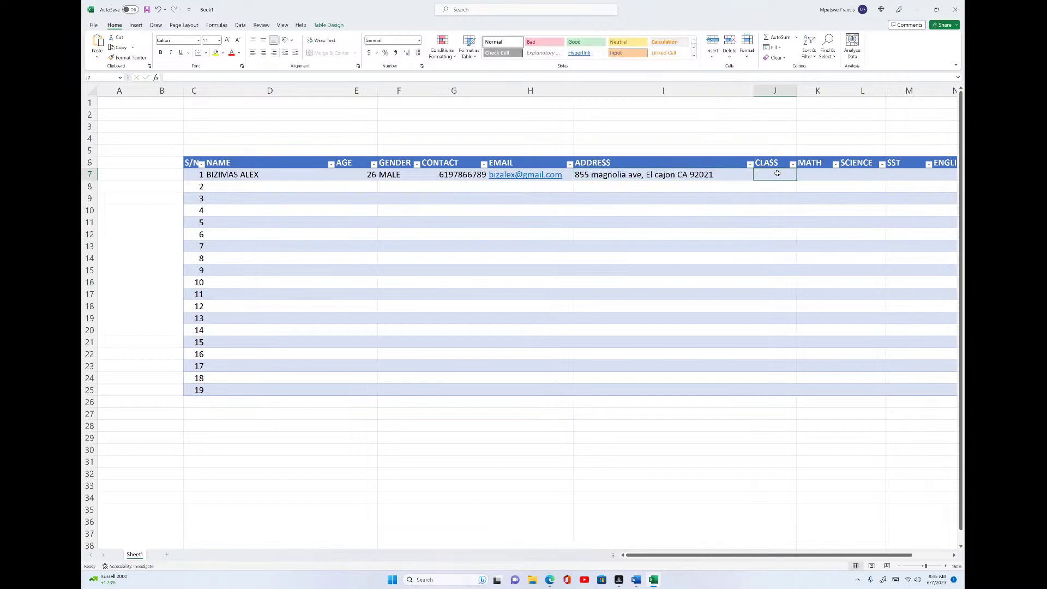
# - Enter class 4, MATH 89 and SCIENCE 90 for the first student
pyautogui.write('4')
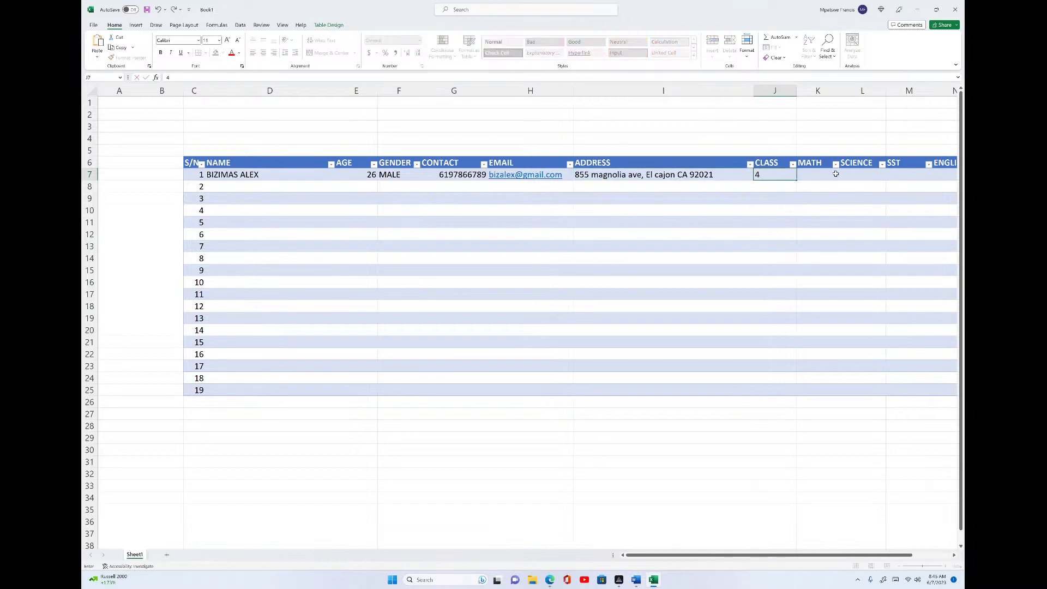
pyautogui.click(826, 174)
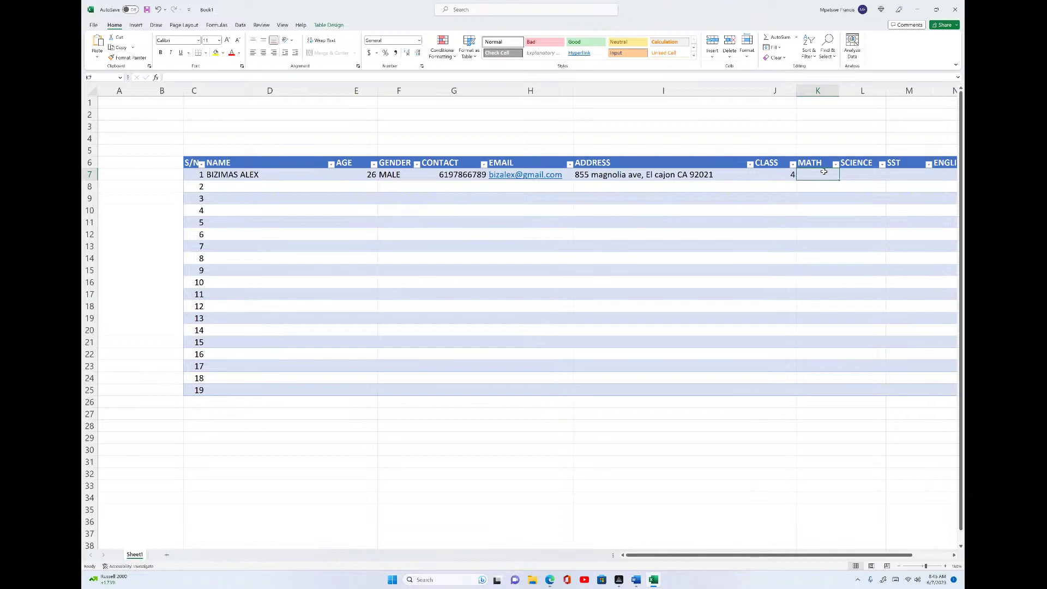
pyautogui.write('89')
pyautogui.click(863, 172)
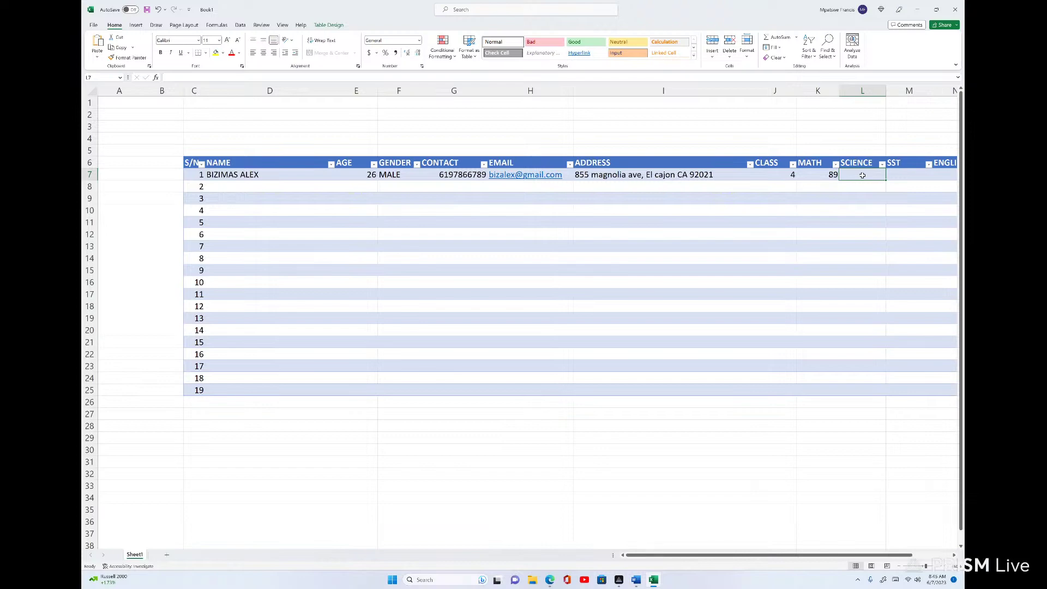
pyautogui.write('90')
pyautogui.click(907, 180)
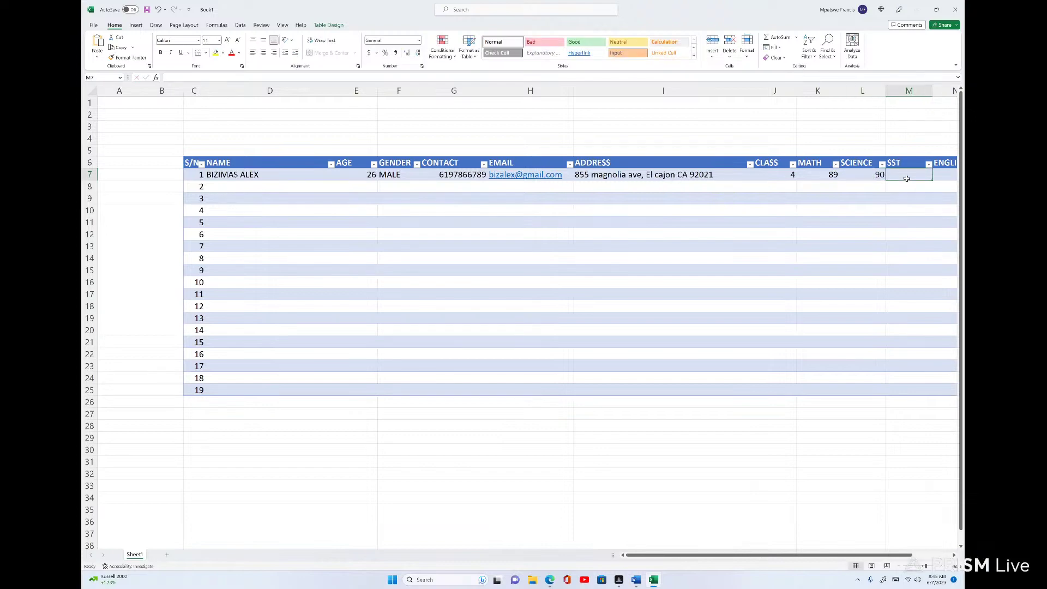
# - Enter SST 67, ENGLISH 77 and RE 78, then widen the TOTAL column
pyautogui.write('67')
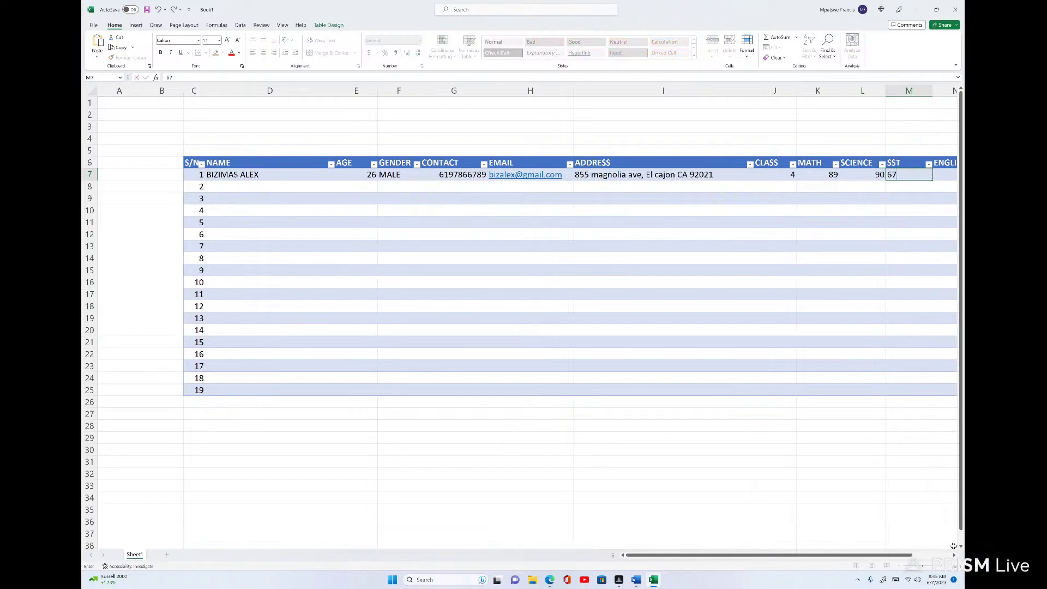
pyautogui.moveTo(953, 555); pyautogui.dragTo(953, 555)
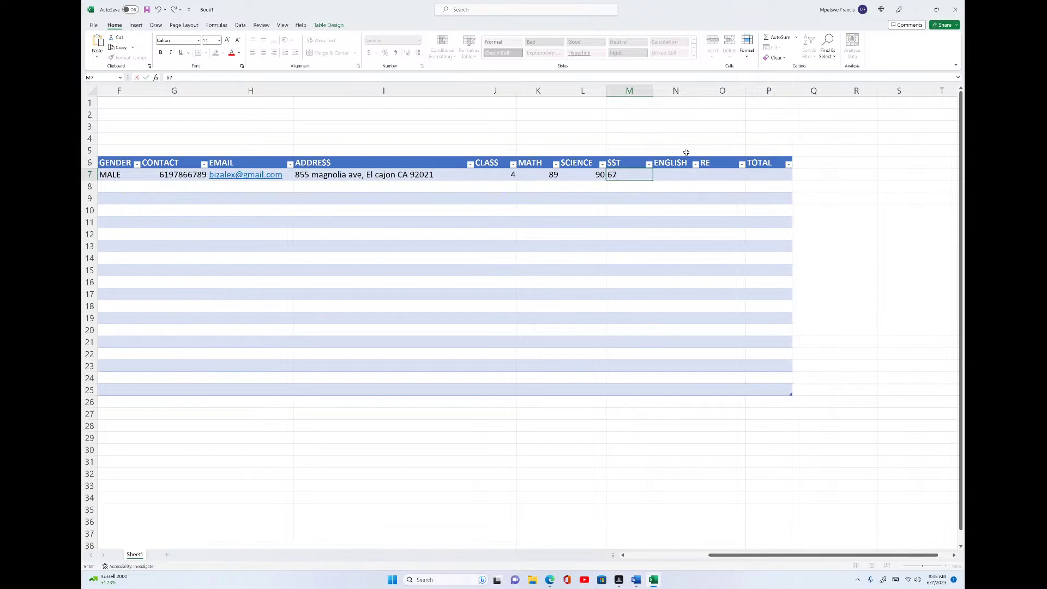
pyautogui.click(666, 175)
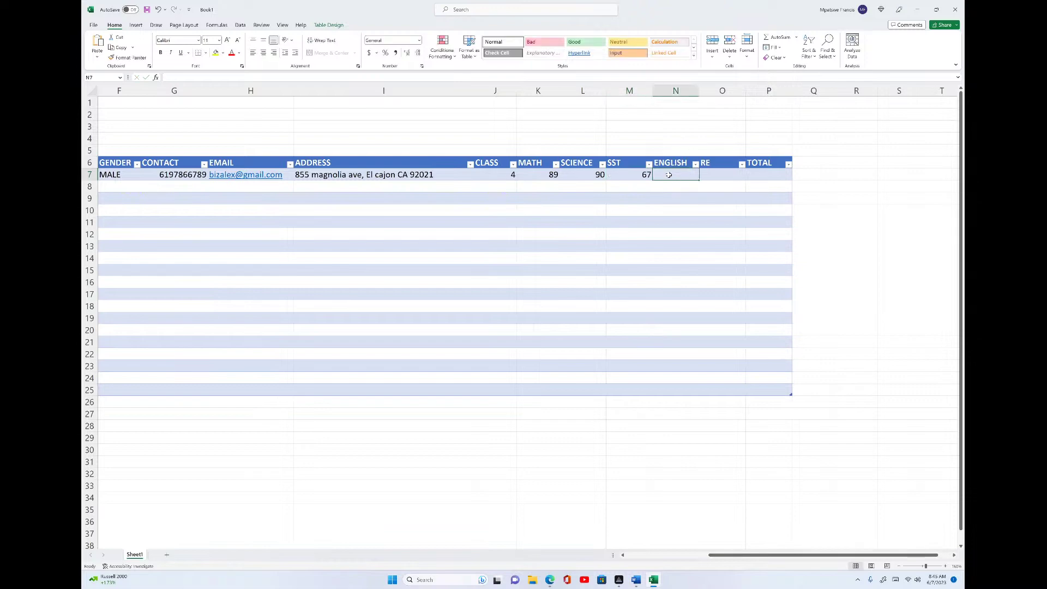
pyautogui.write('77')
pyautogui.click(714, 171)
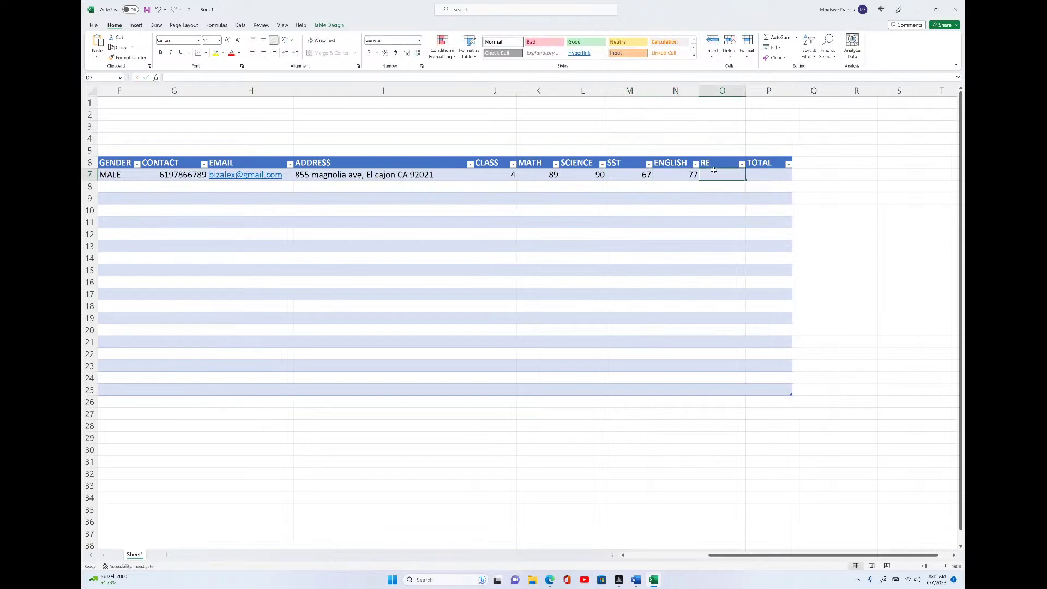
pyautogui.write('78')
pyautogui.click(762, 175)
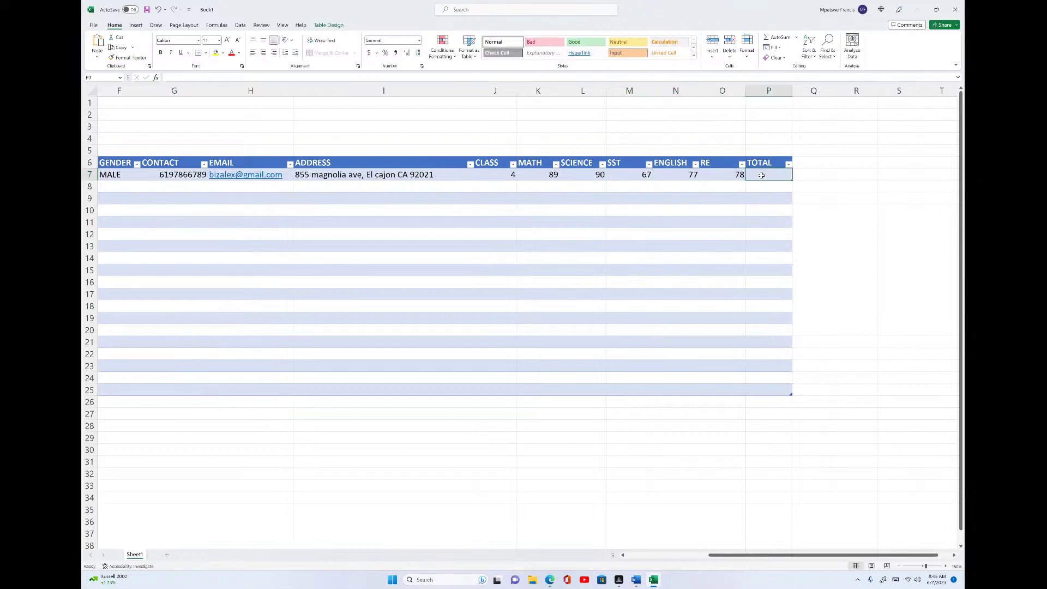
pyautogui.moveTo(792, 92); pyautogui.dragTo(827, 94)
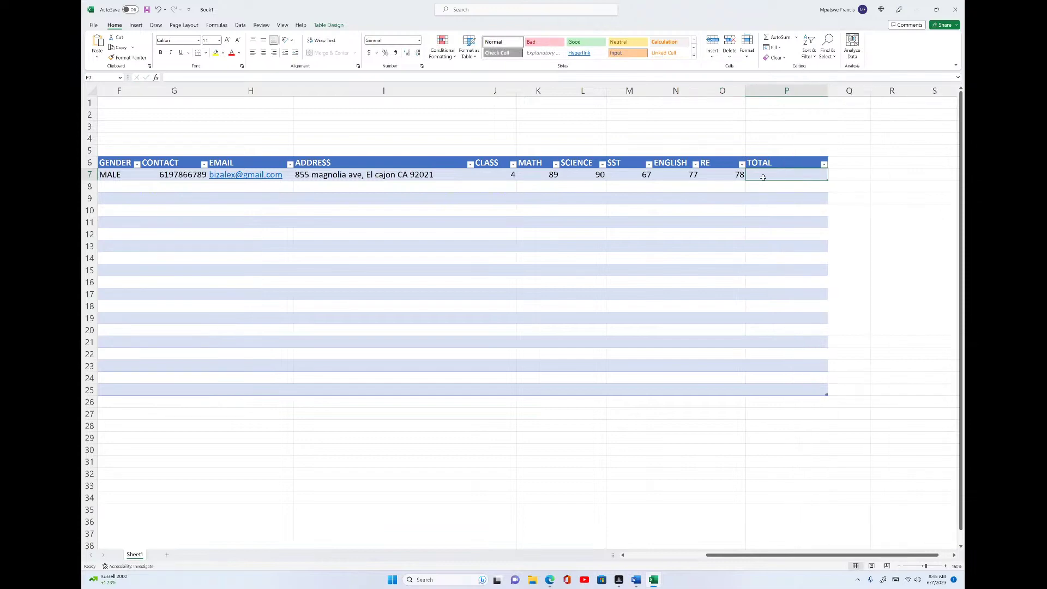
# - Enter =SUM of the MATH, SCIENCE, SST, ENGLISH and RE marks in P7, giving 401
pyautogui.write('=sum')
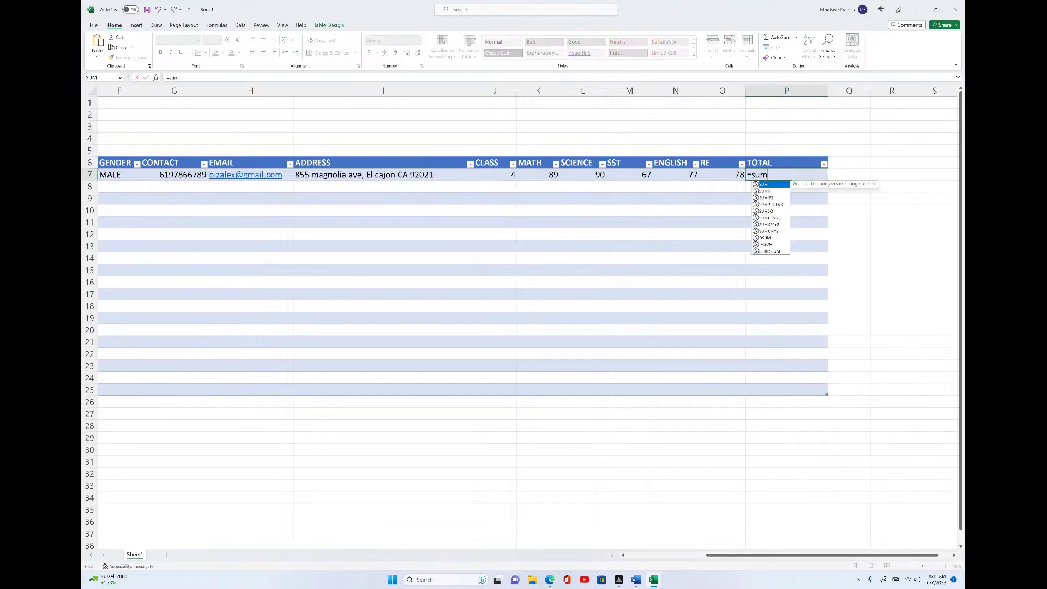
pyautogui.doubleClick(775, 185)
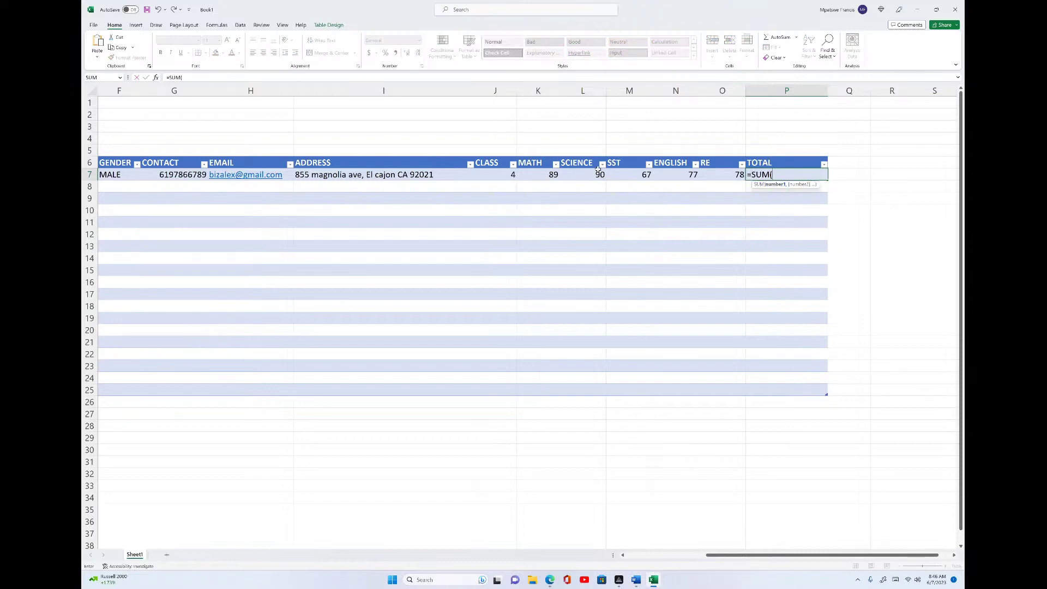
pyautogui.click(545, 174)
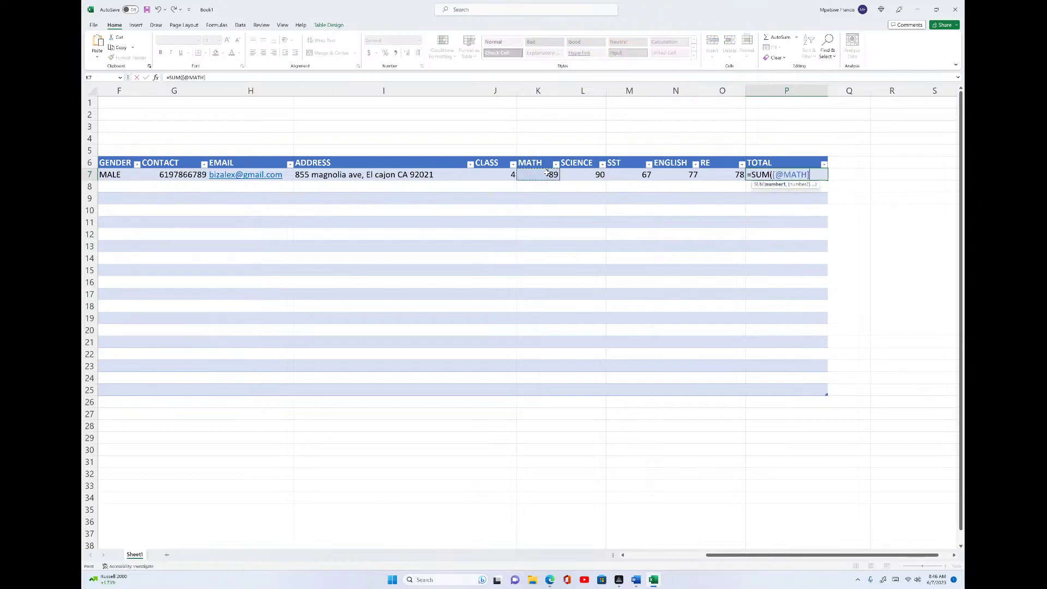
pyautogui.write(',')
pyautogui.click(579, 172)
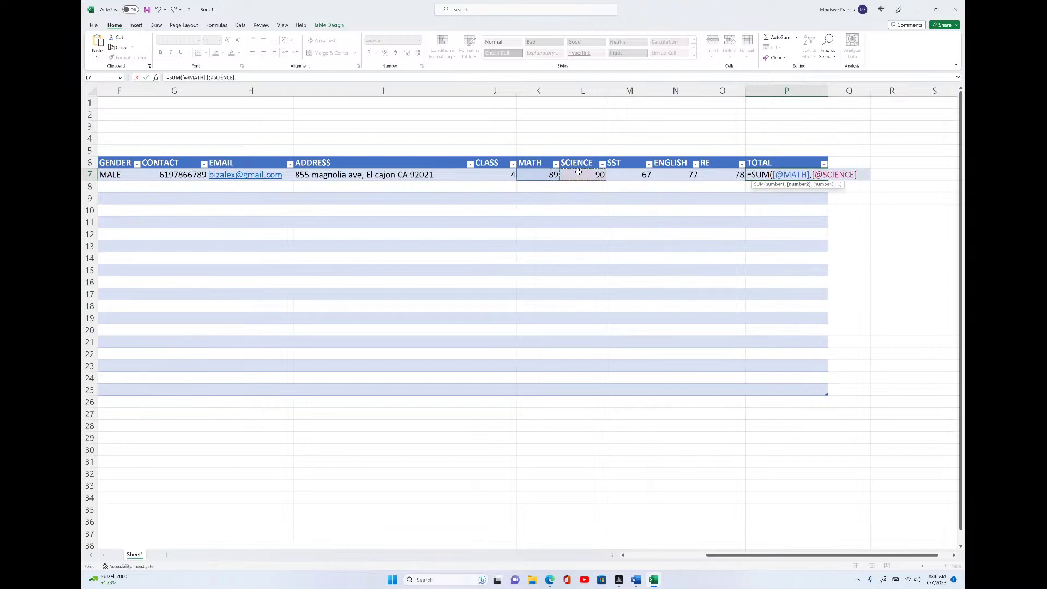
pyautogui.write(',')
pyautogui.click(648, 173)
pyautogui.write(',')
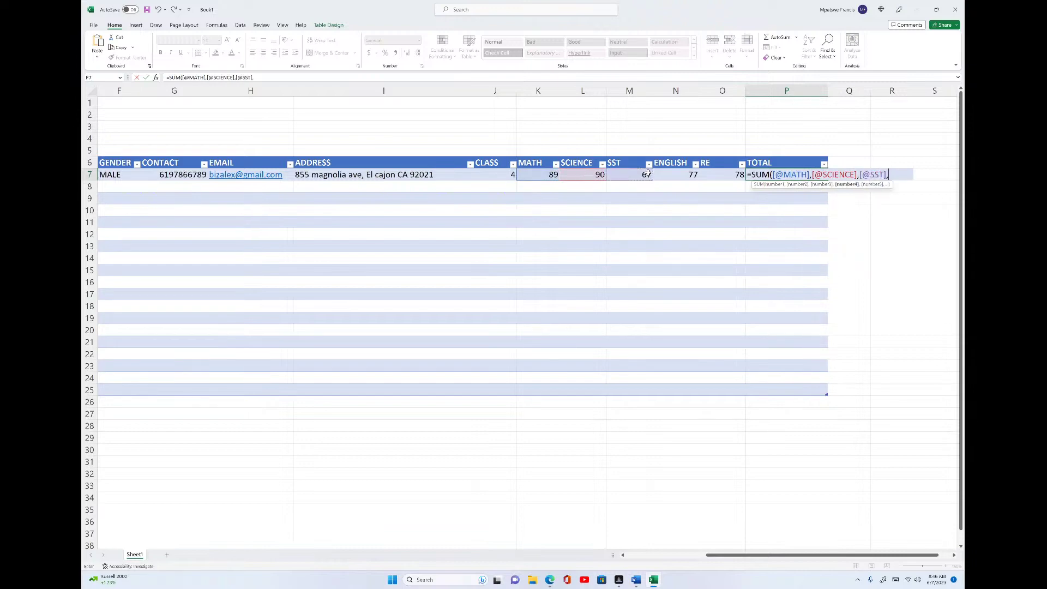
pyautogui.click(675, 177)
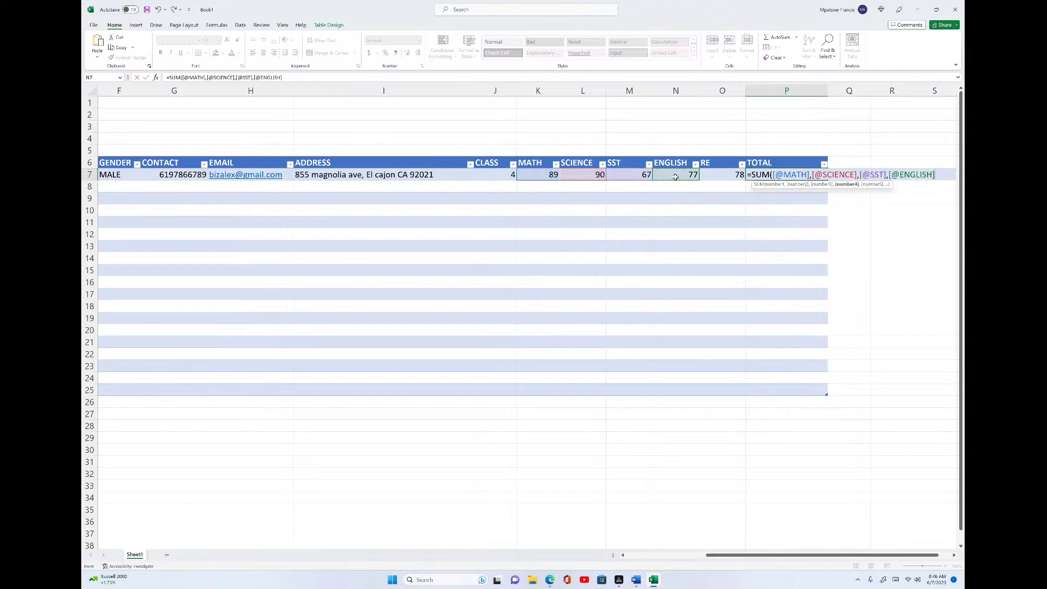
pyautogui.write(',')
pyautogui.click(716, 174)
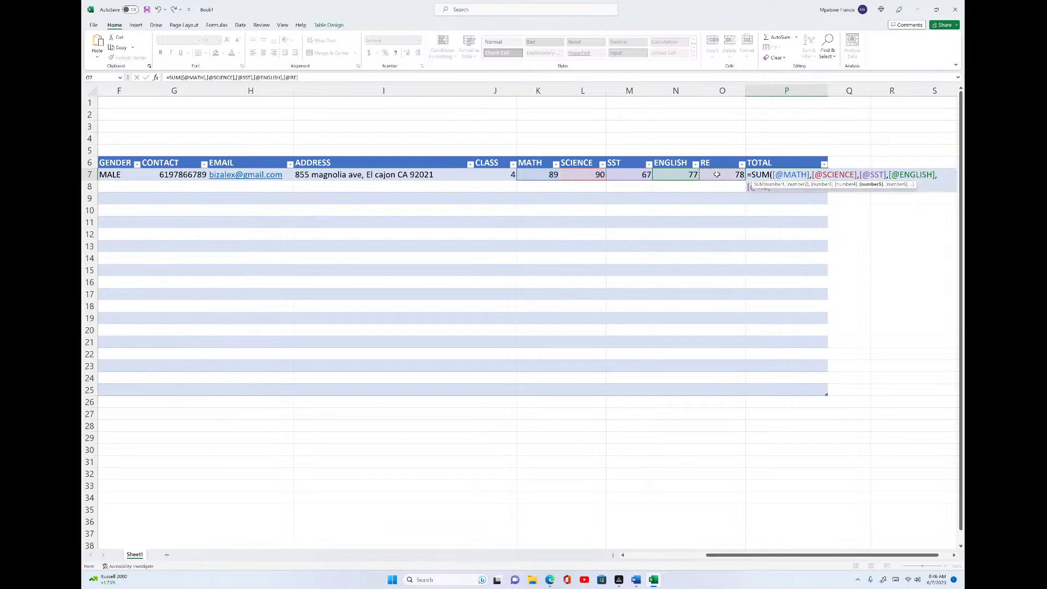
pyautogui.write(')')
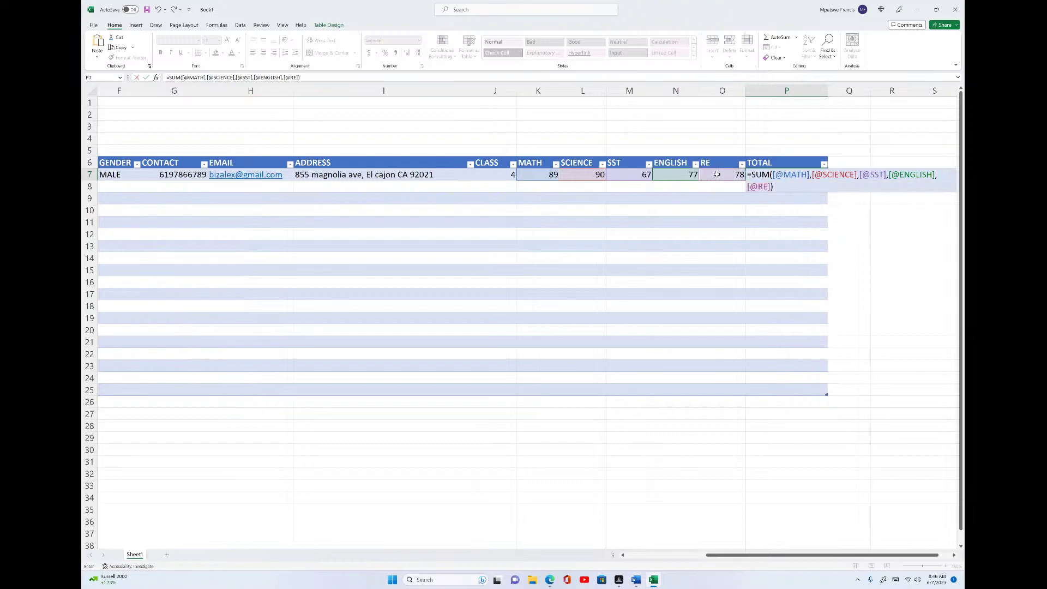
pyautogui.press('Return')
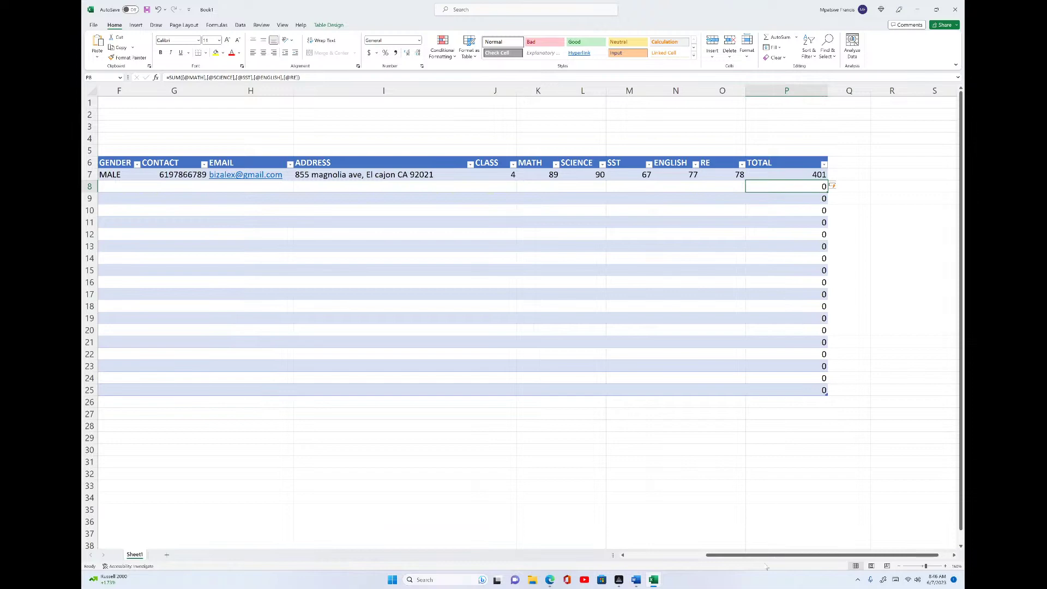
# - Enter the second student's MATH 67, SCIENCE 78 and SST 90 marks in K8:M8
pyautogui.moveTo(766, 555); pyautogui.dragTo(754, 511)
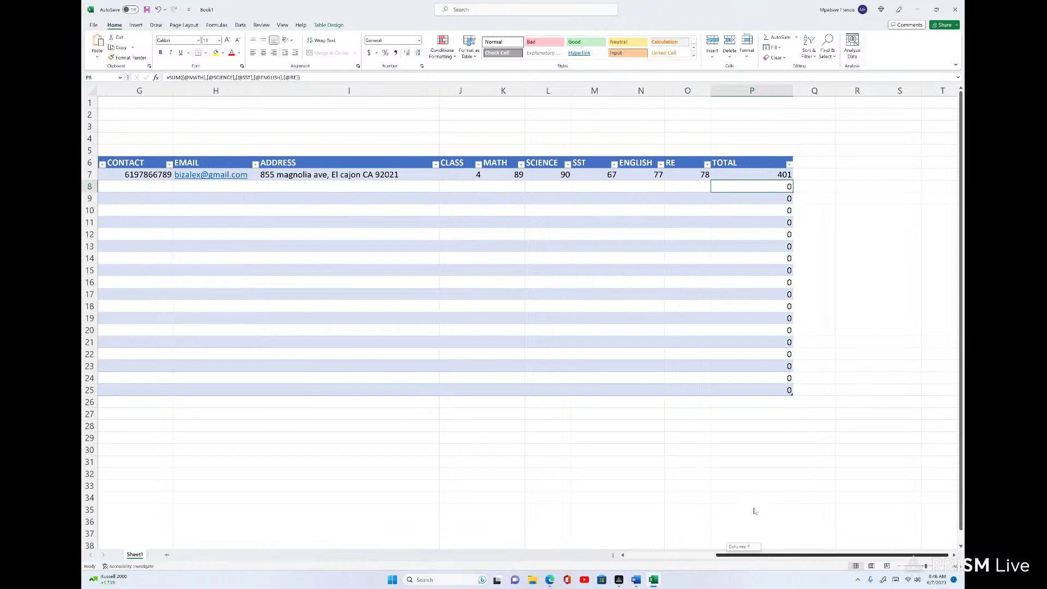
pyautogui.moveTo(754, 512); pyautogui.dragTo(754, 508)
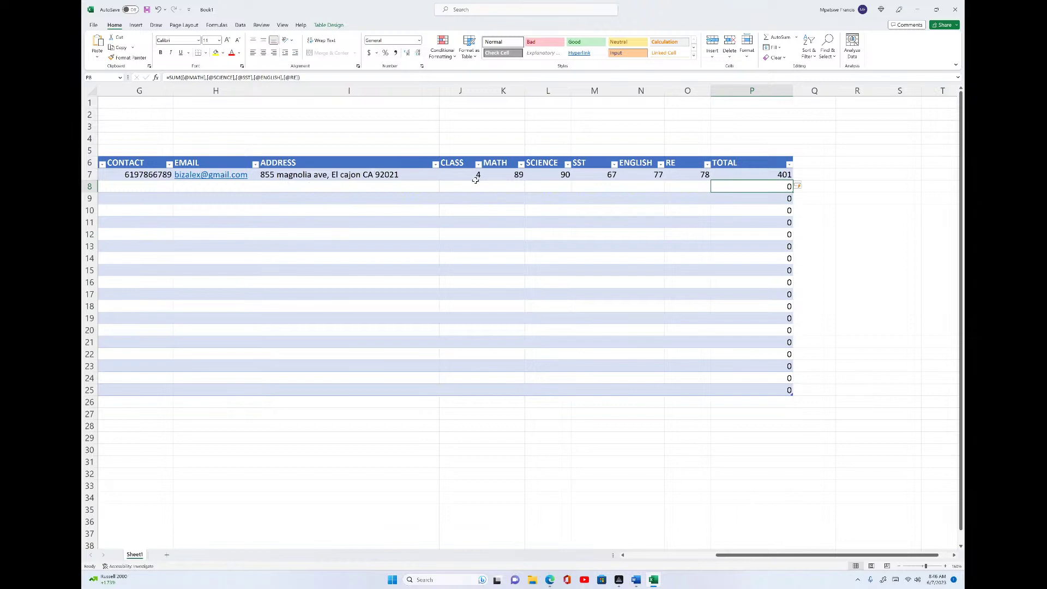
pyautogui.click(511, 186)
pyautogui.write('67')
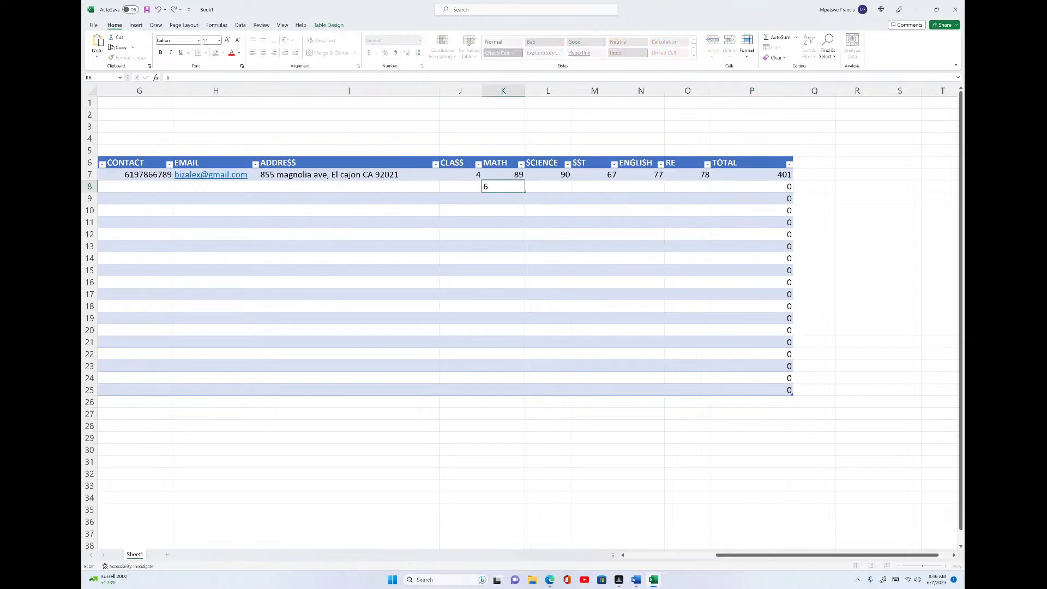
pyautogui.click(539, 187)
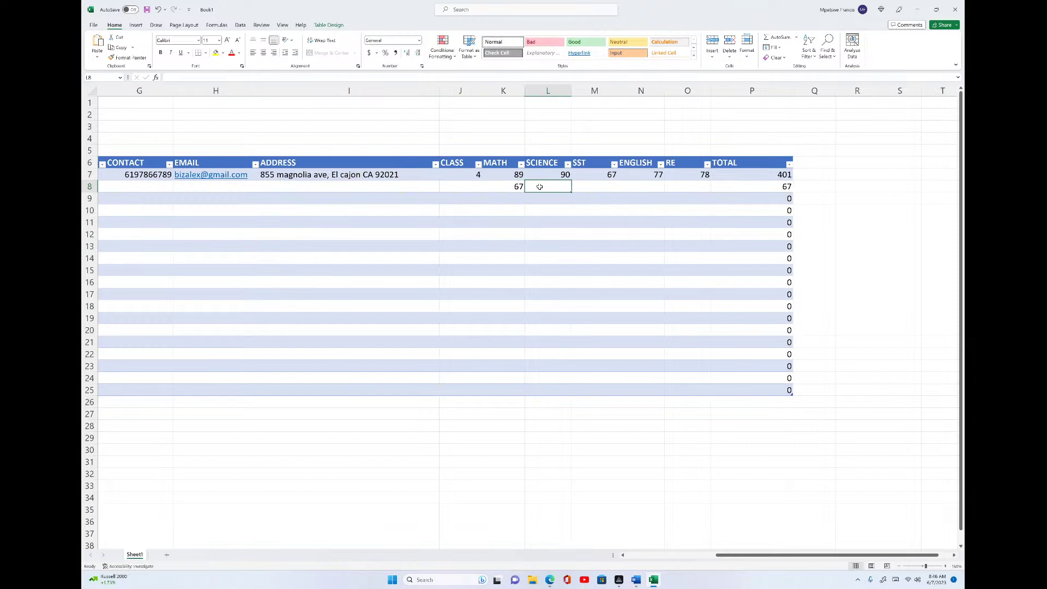
pyautogui.write('78')
pyautogui.click(583, 187)
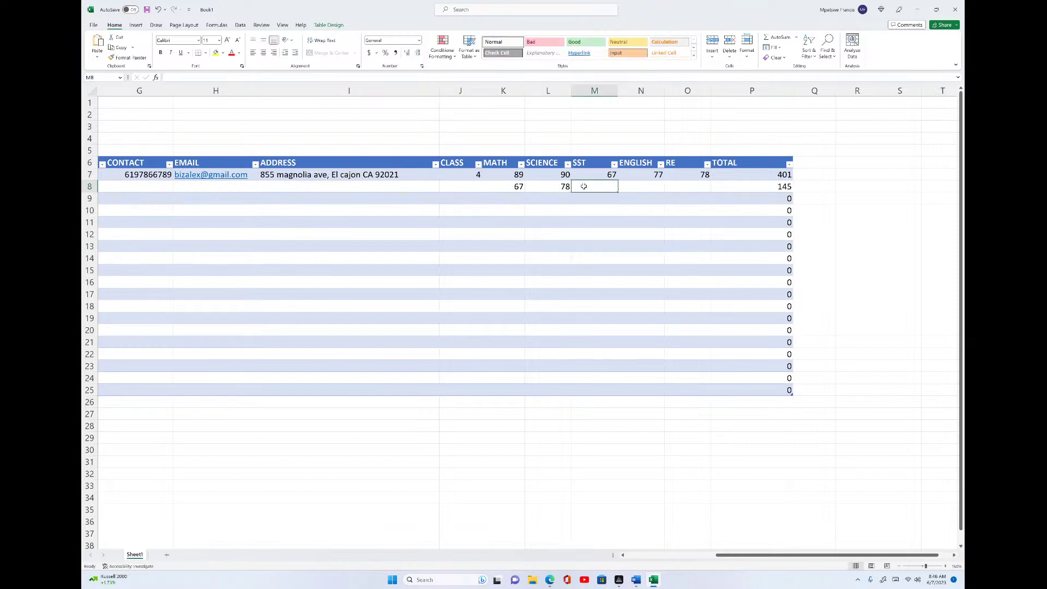
pyautogui.write('90')
pyautogui.click(632, 188)
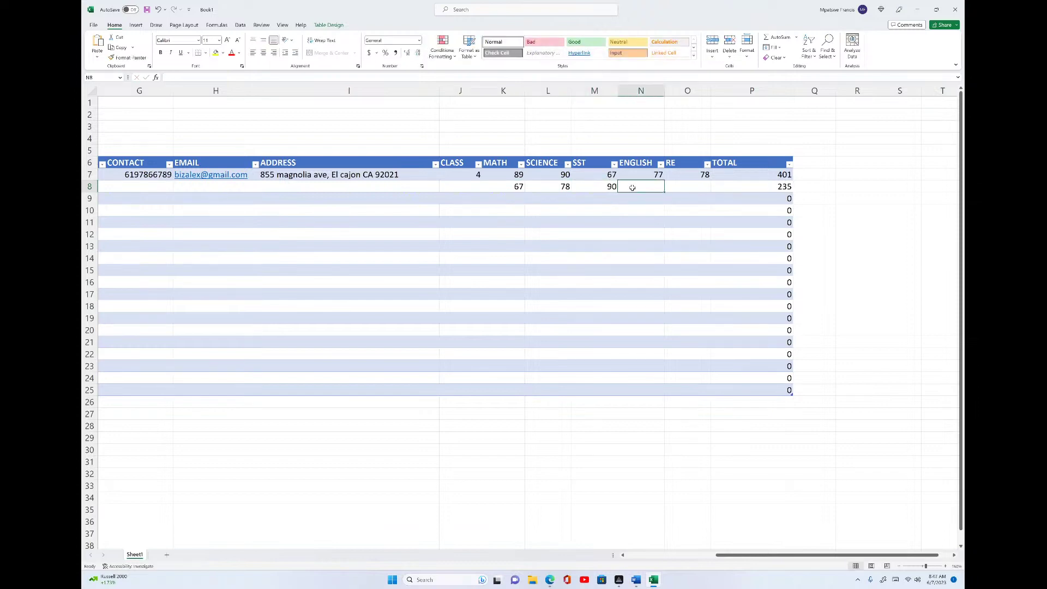
# - Enter ENGLISH 90 and RE 45, then check the second student's TOTAL of 370
pyautogui.write('90')
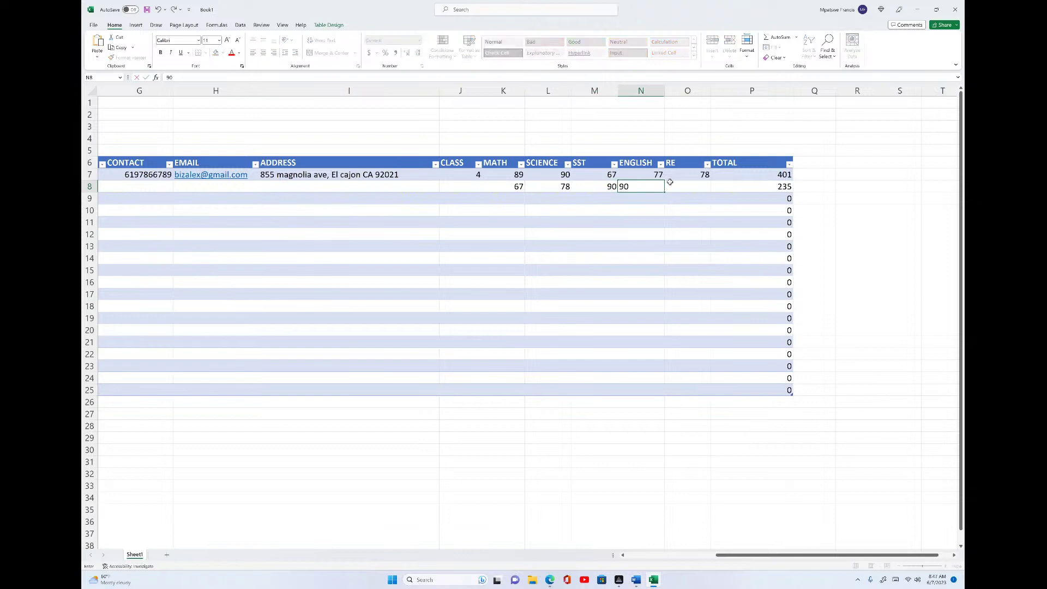
pyautogui.click(678, 183)
pyautogui.write('45')
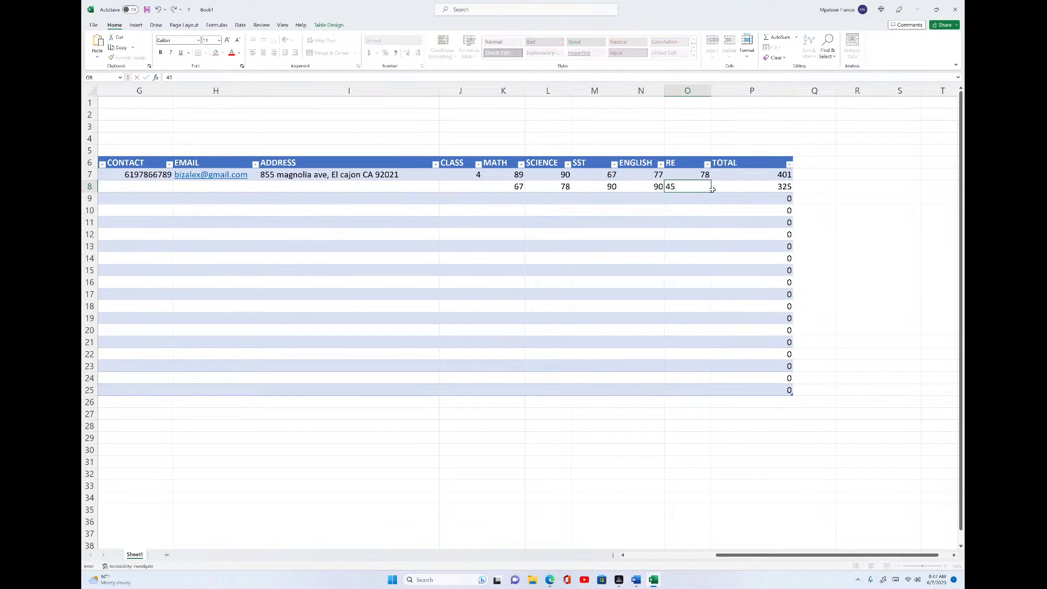
pyautogui.click(731, 195)
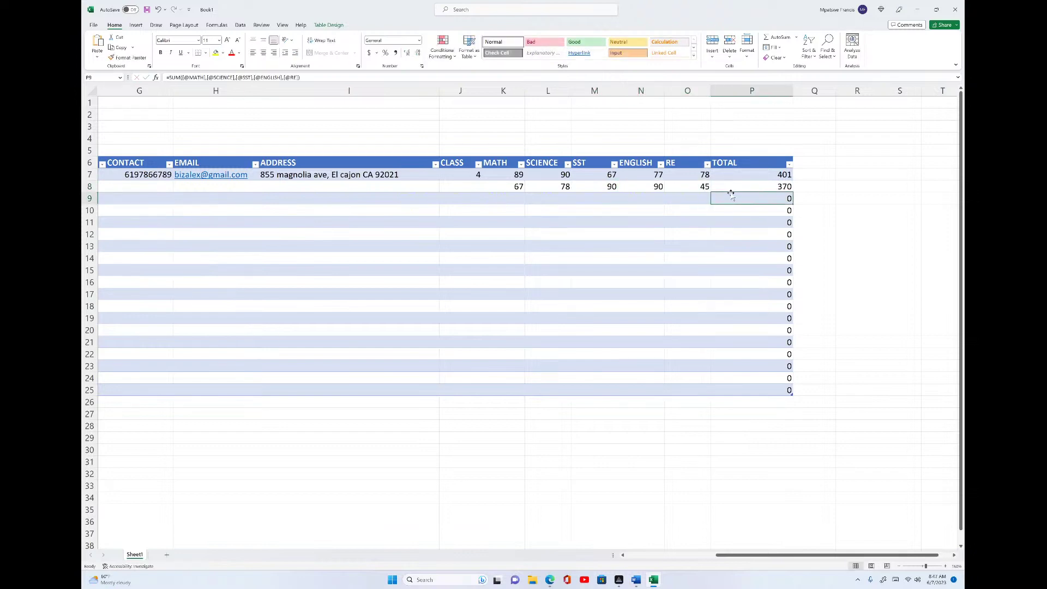
pyautogui.click(768, 185)
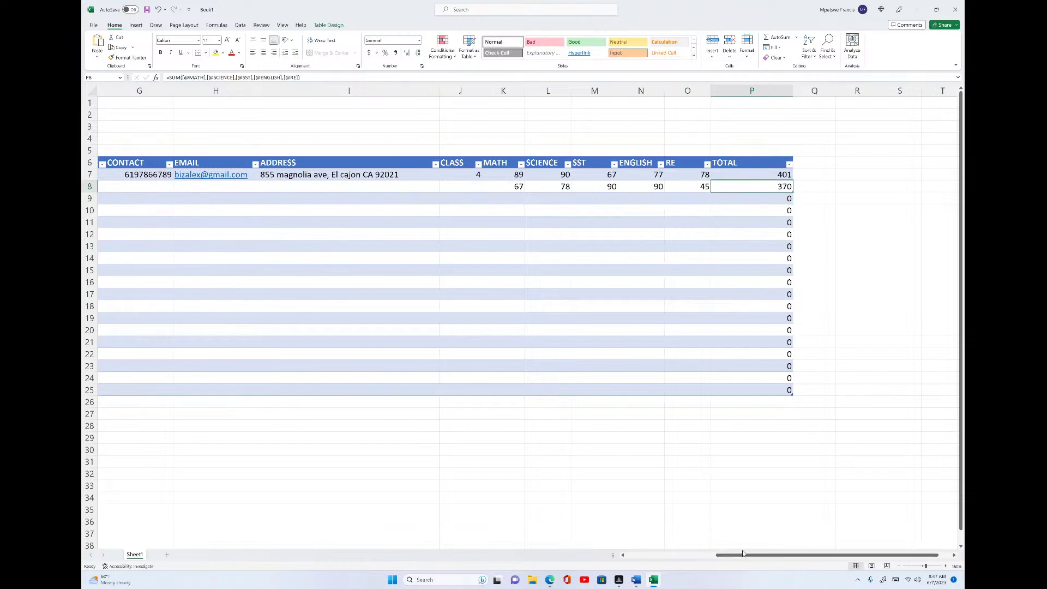
pyautogui.moveTo(744, 556); pyautogui.dragTo(648, 526)
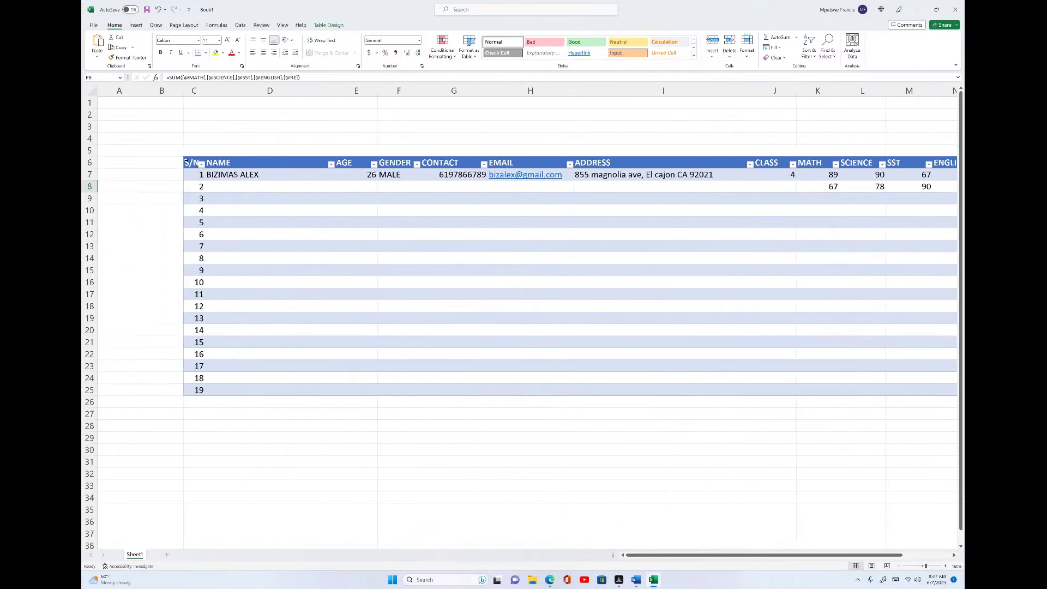
# - Apply All Borders to the whole student records table, then deselect it
pyautogui.moveTo(192, 163); pyautogui.dragTo(841, 385)
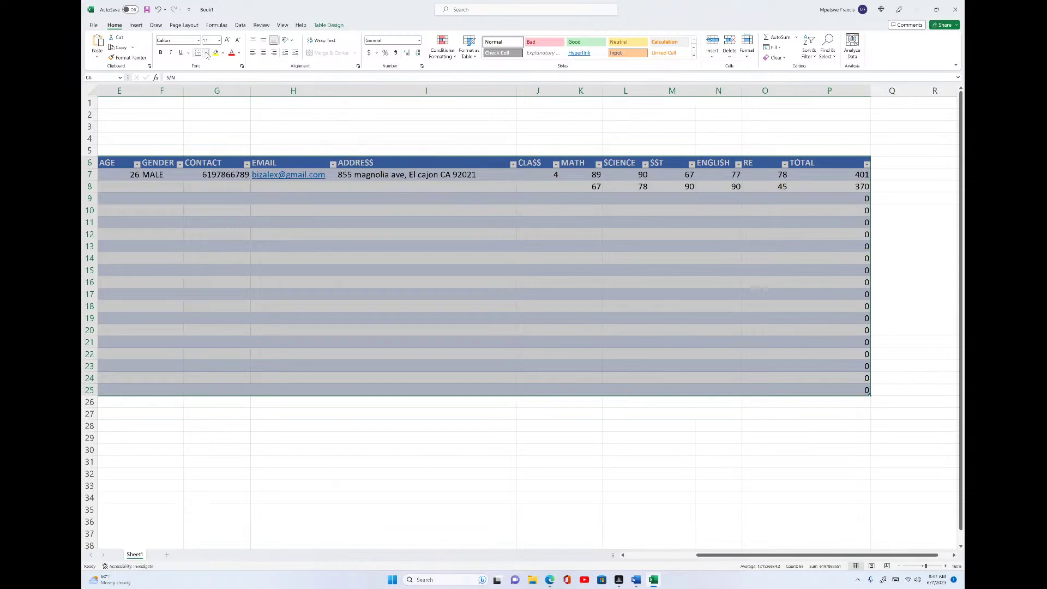
pyautogui.click(206, 53)
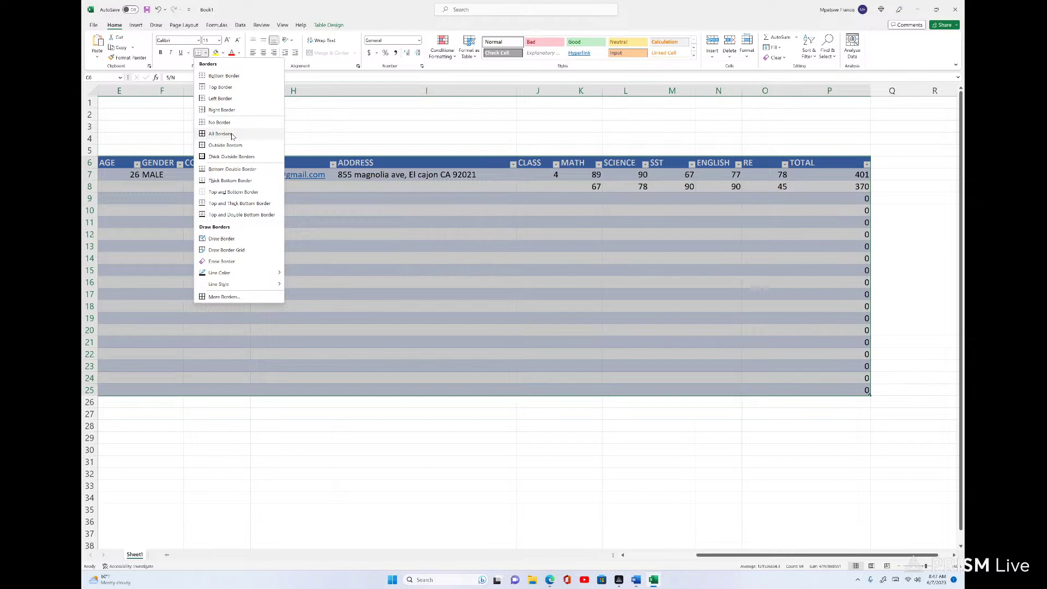
pyautogui.click(232, 136)
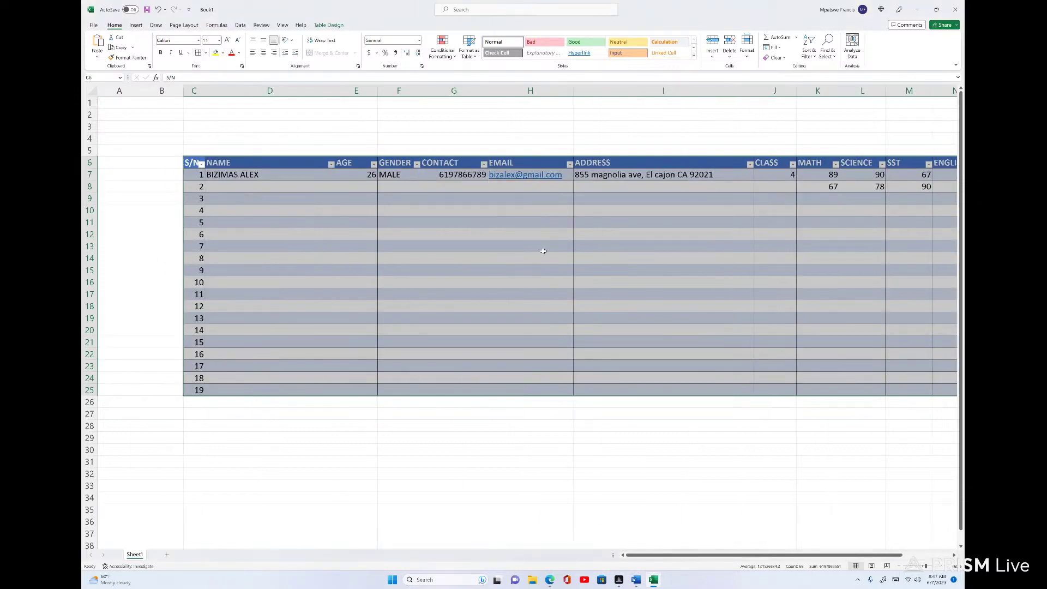
pyautogui.click(568, 309)
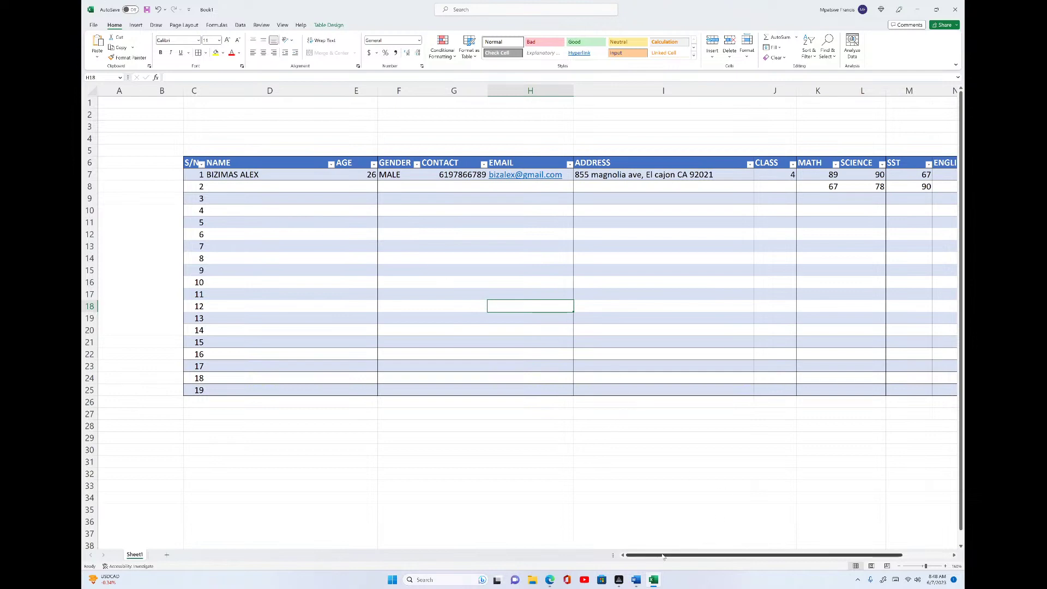
# - Show the Table Design tab for the student records table
pyautogui.moveTo(663, 556); pyautogui.dragTo(670, 533)
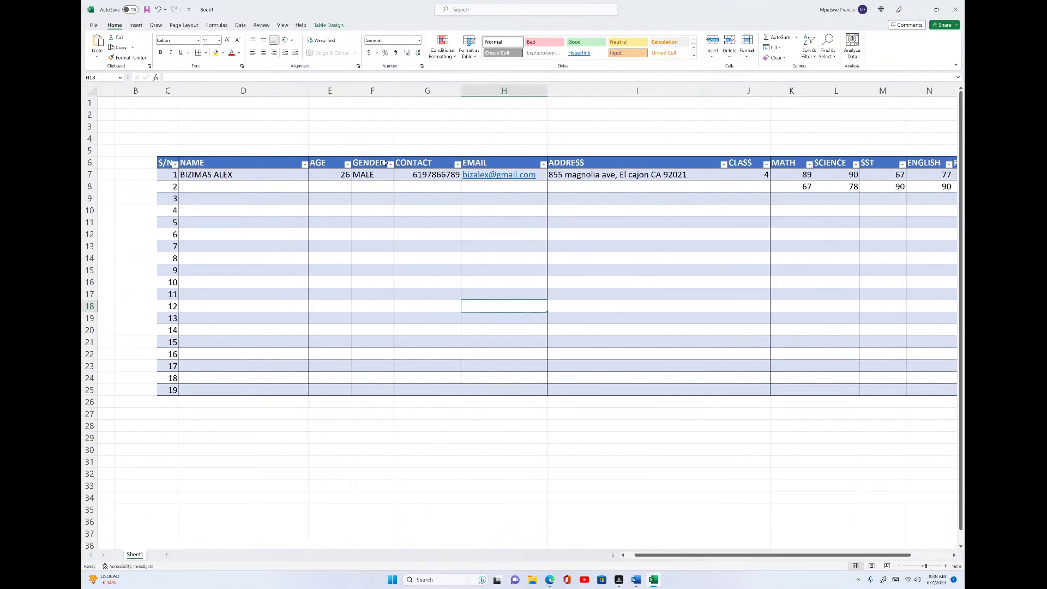
pyautogui.click(326, 25)
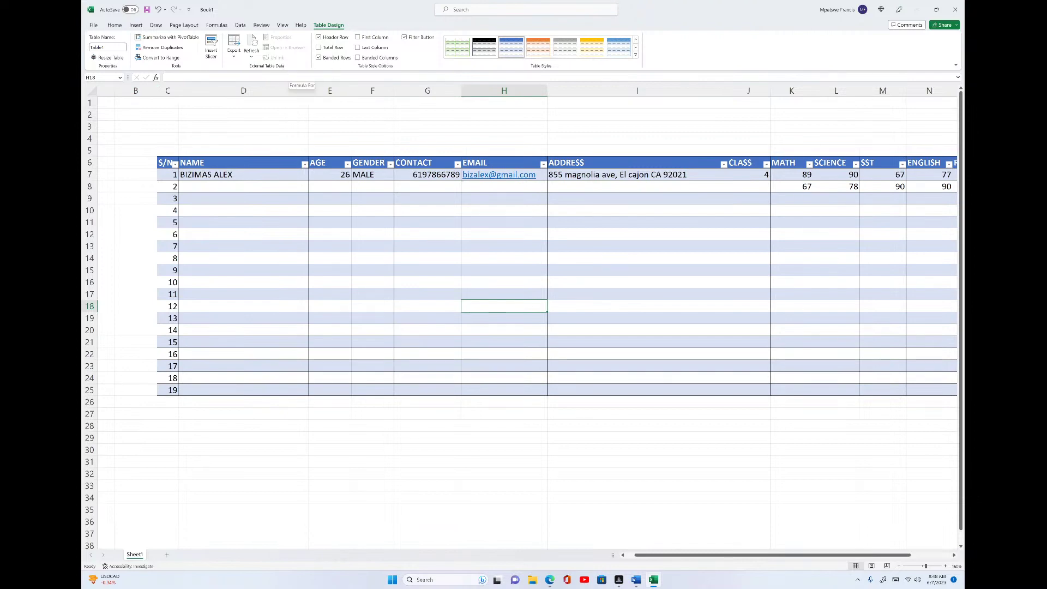
pyautogui.click(636, 54)
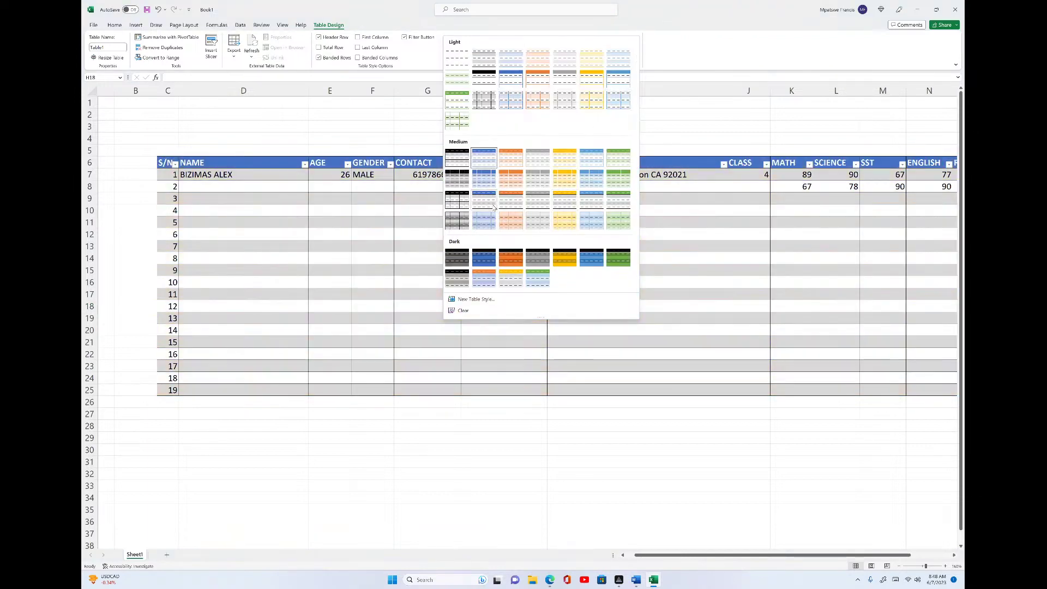
pyautogui.click(330, 179)
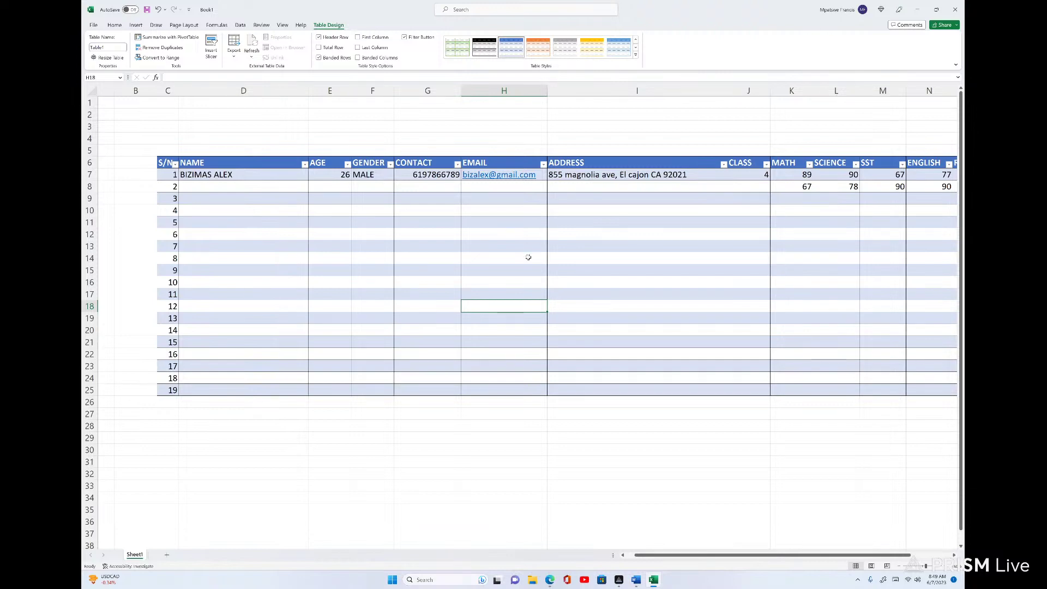
pyautogui.scroll(-2, 528, 257)
pyautogui.scroll(2, 527, 257)
pyautogui.scroll(-5, 528, 257)
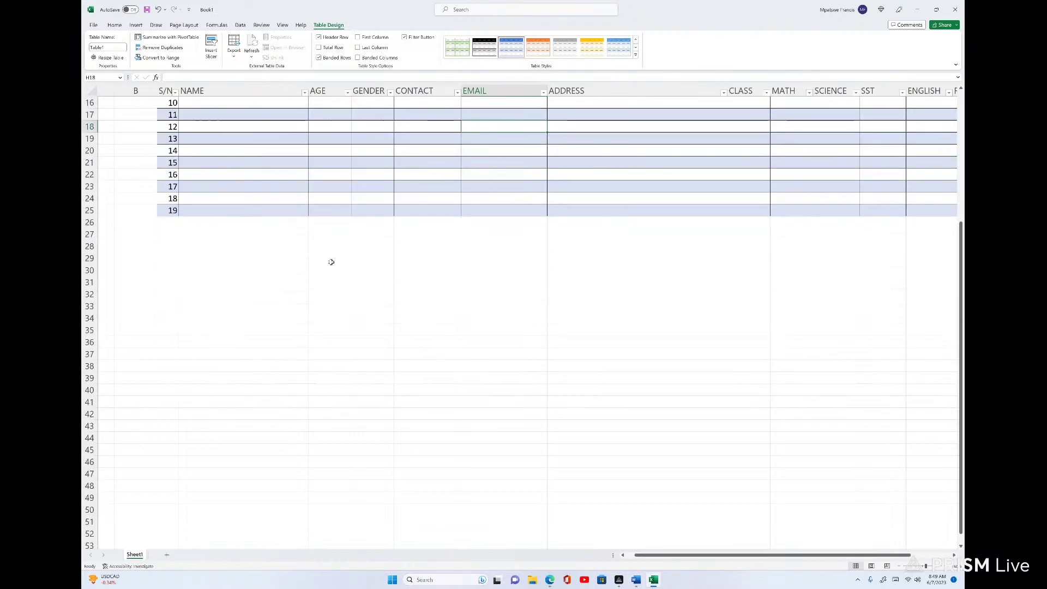
pyautogui.scroll(4, 386, 264)
pyautogui.scroll(1, 404, 252)
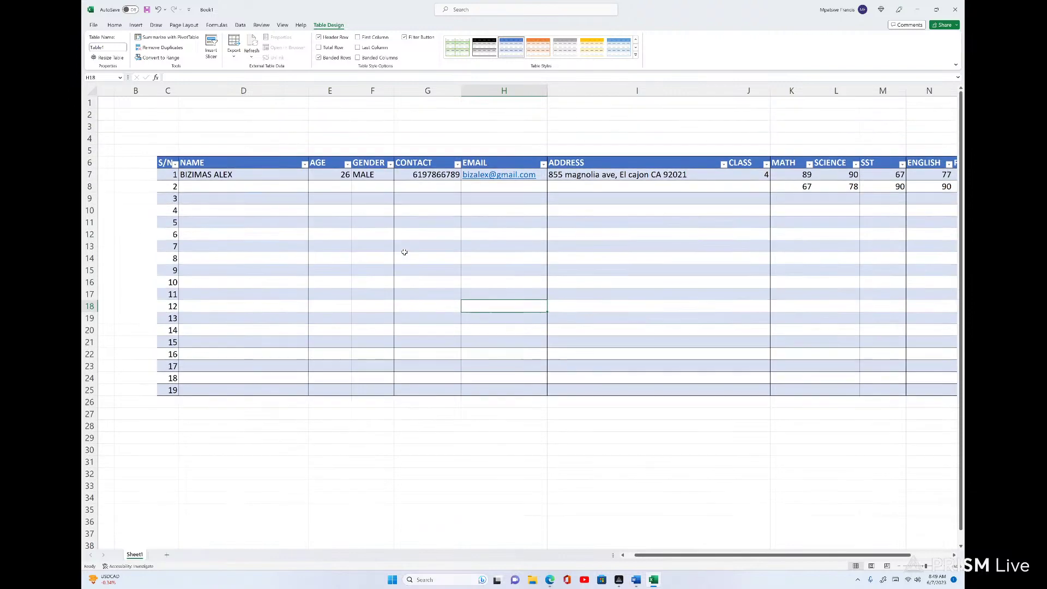
pyautogui.scroll(-1, 385, 240)
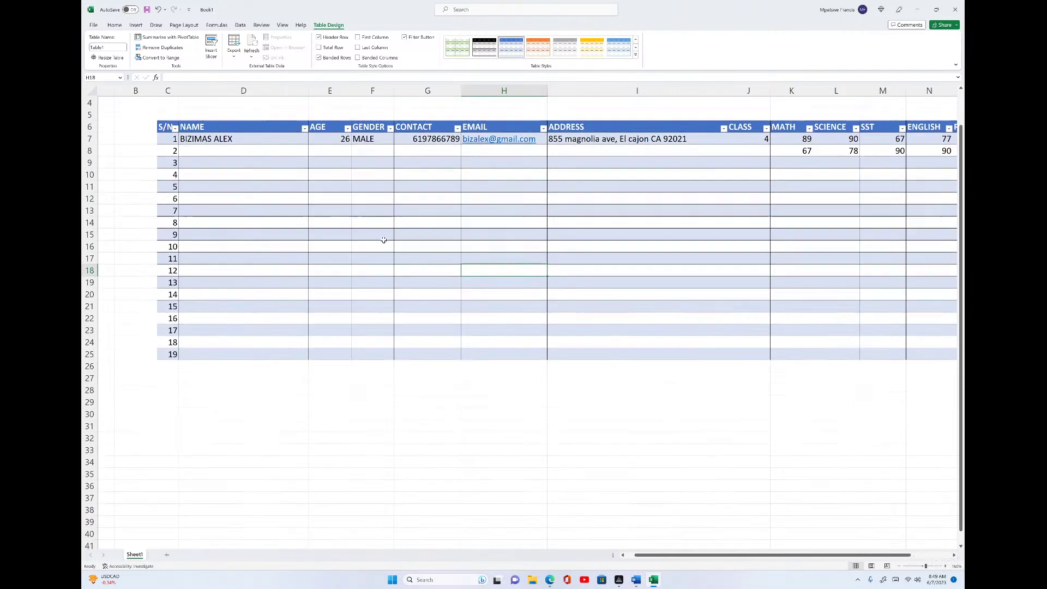
# - Create blank workbook Book2, zoom in on the grid and select cell C4
pyautogui.click(93, 25)
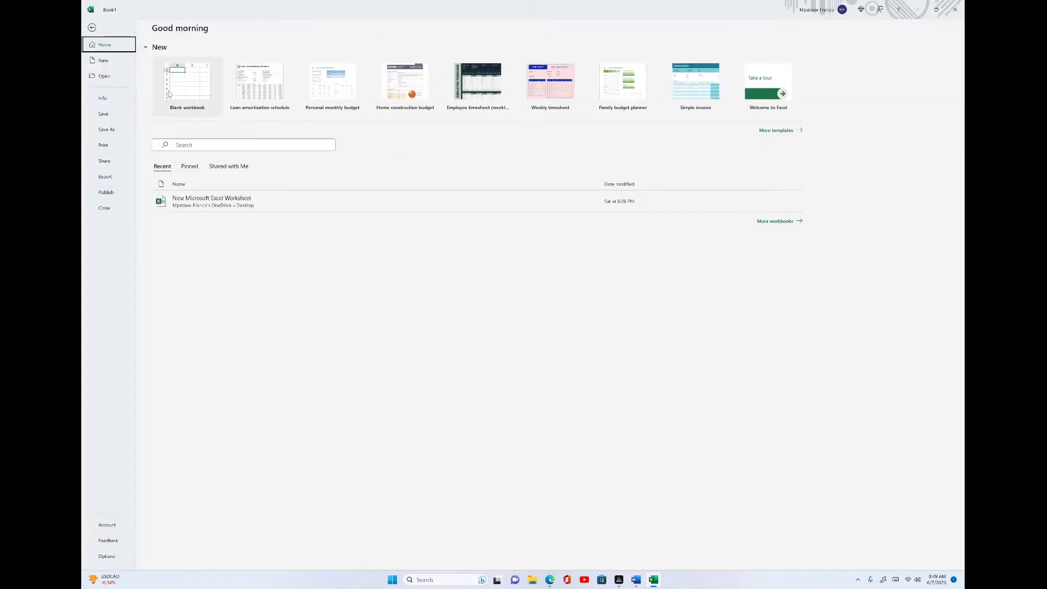
pyautogui.click(191, 83)
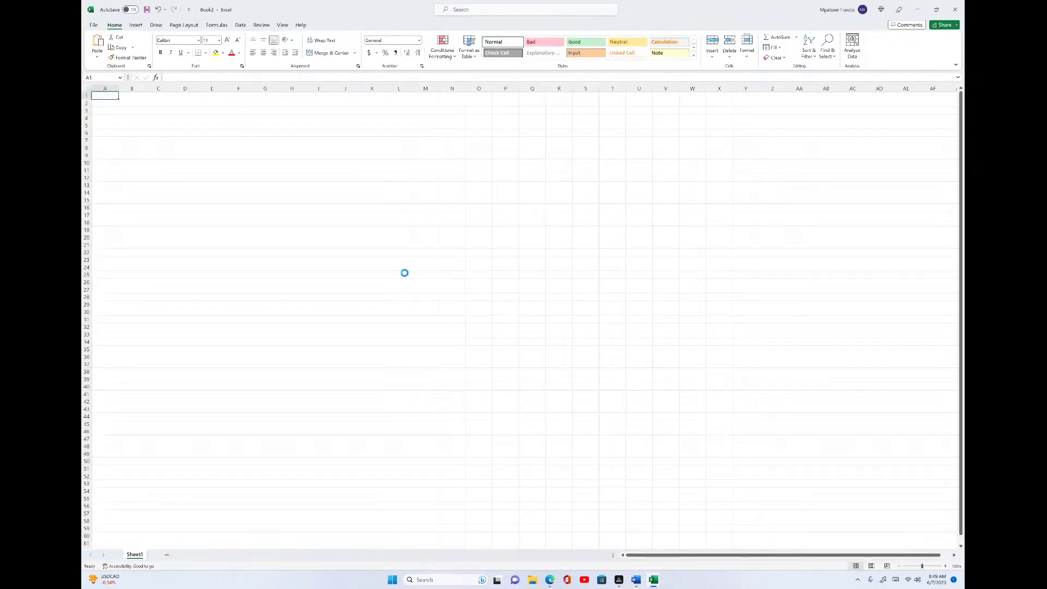
pyautogui.scroll(10, 404, 271)
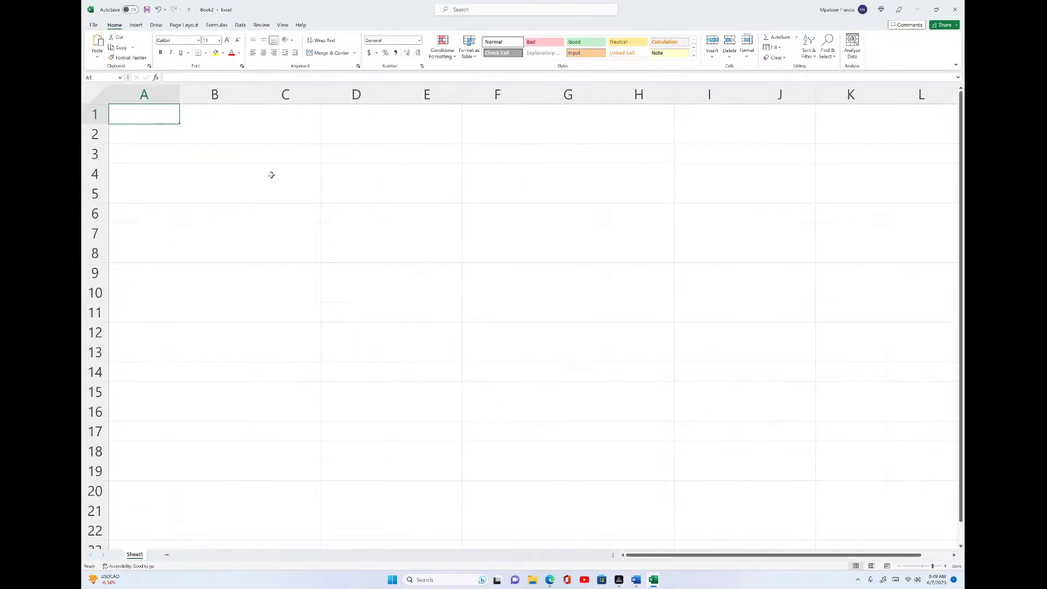
pyautogui.click(277, 178)
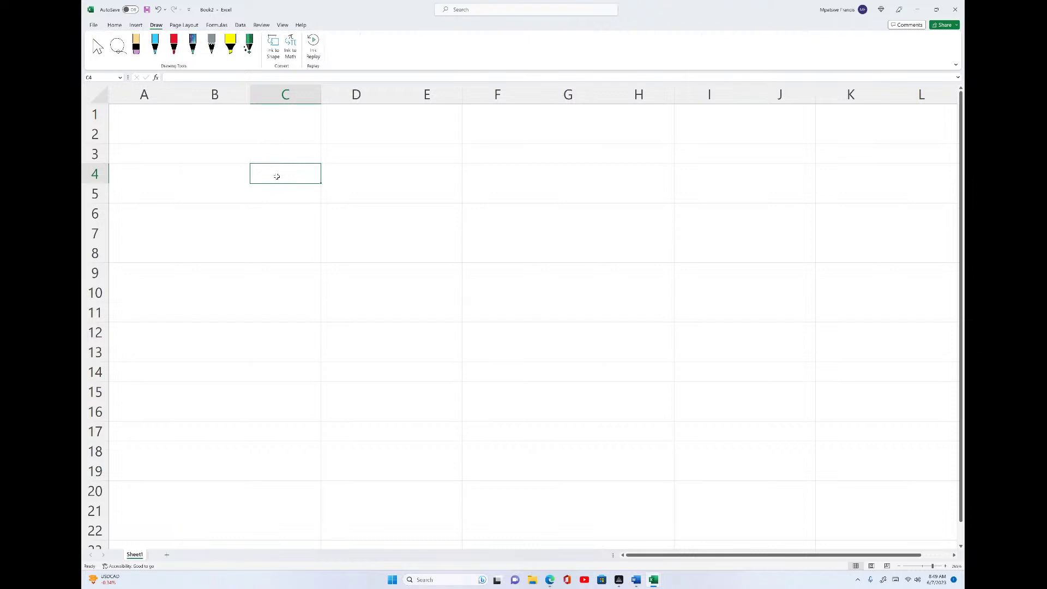
# - Circle and ink-label cells C4 and J15 on the sheet, with an arrow
pyautogui.moveTo(286, 136)
pyautogui.mouseDown()
pyautogui.moveTo(218, 187)
pyautogui.moveTo(293, 144)
pyautogui.mouseUp()
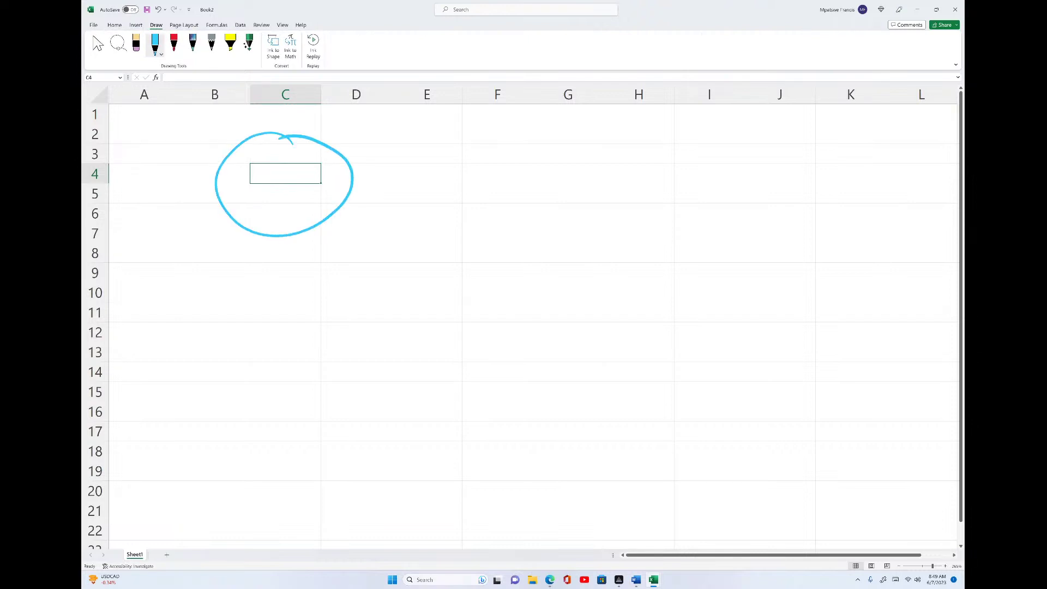
pyautogui.moveTo(805, 381)
pyautogui.mouseDown()
pyautogui.moveTo(716, 388)
pyautogui.moveTo(818, 373)
pyautogui.moveTo(800, 366)
pyautogui.mouseUp()
pyautogui.moveTo(782, 401)
pyautogui.mouseDown()
pyautogui.moveTo(780, 345)
pyautogui.moveTo(814, 336)
pyautogui.mouseUp()
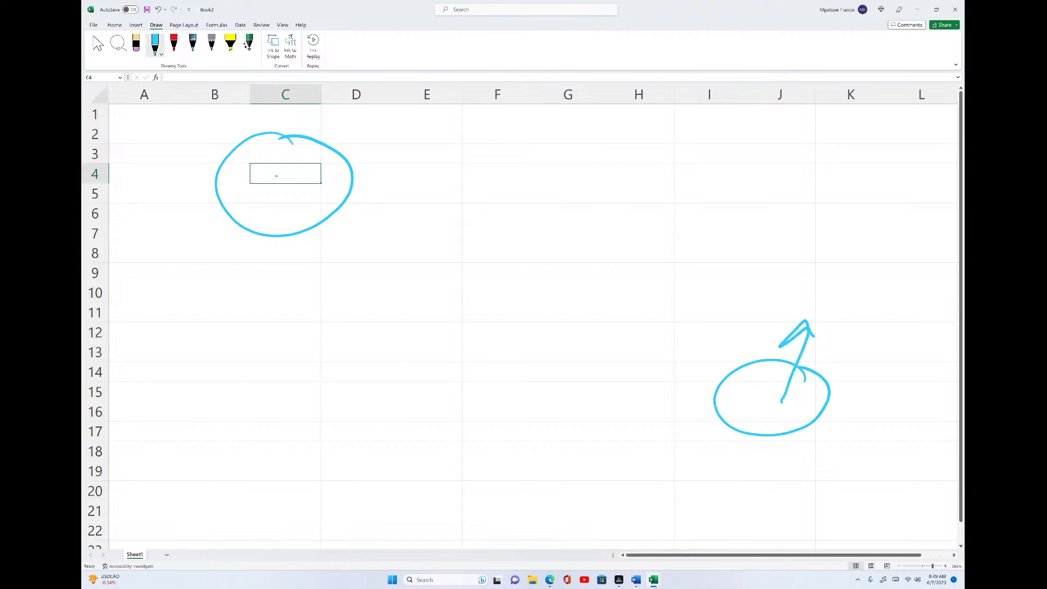
pyautogui.moveTo(856, 327)
pyautogui.mouseDown()
pyautogui.moveTo(830, 362)
pyautogui.moveTo(870, 357)
pyautogui.mouseUp()
pyautogui.moveTo(910, 322)
pyautogui.mouseDown()
pyautogui.moveTo(891, 327)
pyautogui.moveTo(886, 353)
pyautogui.mouseUp()
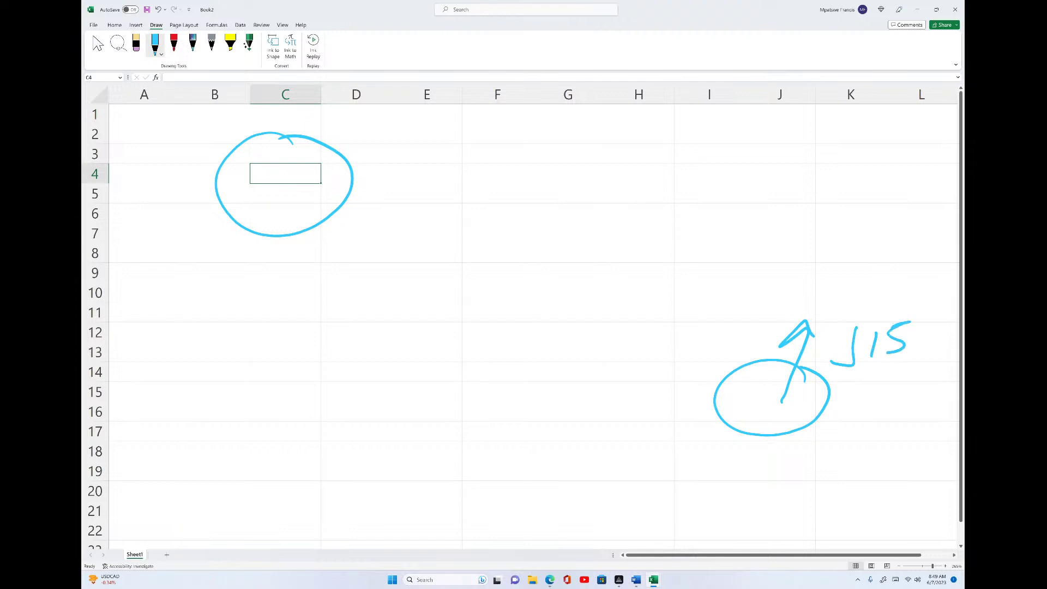
pyautogui.moveTo(396, 139); pyautogui.dragTo(461, 149)
pyautogui.moveTo(443, 140); pyautogui.dragTo(448, 185)
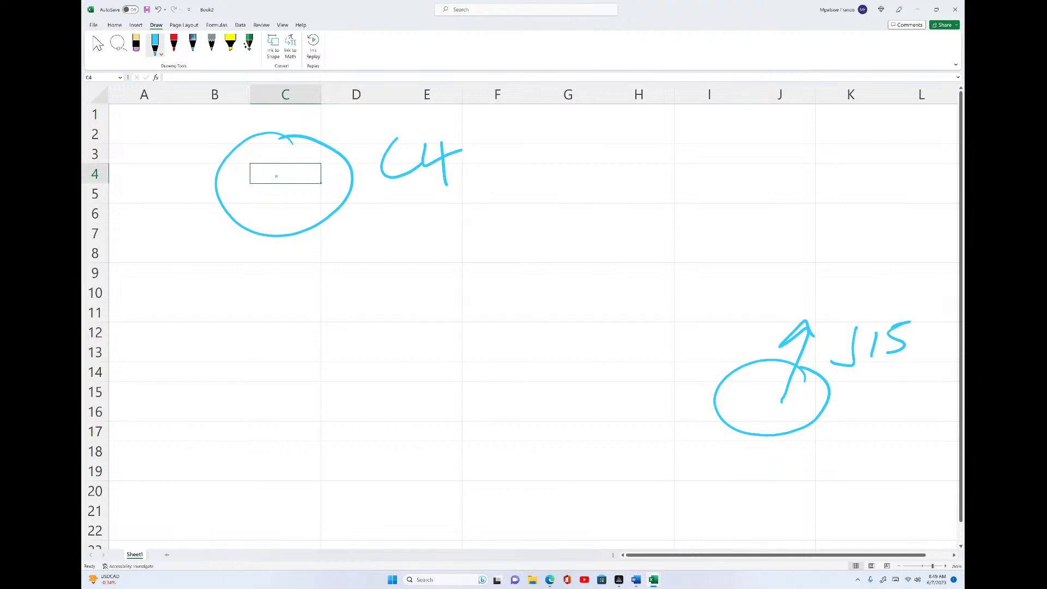
# - Handwrite the range reference $C$4:$J$15 in ink and underline it
pyautogui.moveTo(546, 178); pyautogui.dragTo(537, 203)
pyautogui.moveTo(529, 154); pyautogui.dragTo(530, 159)
pyautogui.moveTo(537, 211); pyautogui.dragTo(534, 219)
pyautogui.moveTo(576, 177)
pyautogui.mouseDown()
pyautogui.moveTo(555, 190)
pyautogui.moveTo(572, 203)
pyautogui.mouseUp()
pyautogui.moveTo(611, 159); pyautogui.dragTo(602, 194)
pyautogui.moveTo(603, 209); pyautogui.dragTo(602, 212)
pyautogui.moveTo(595, 144); pyautogui.dragTo(596, 150)
pyautogui.moveTo(627, 166)
pyautogui.mouseDown()
pyautogui.moveTo(618, 186)
pyautogui.moveTo(636, 182)
pyautogui.mouseUp()
pyautogui.moveTo(637, 166); pyautogui.dragTo(637, 187)
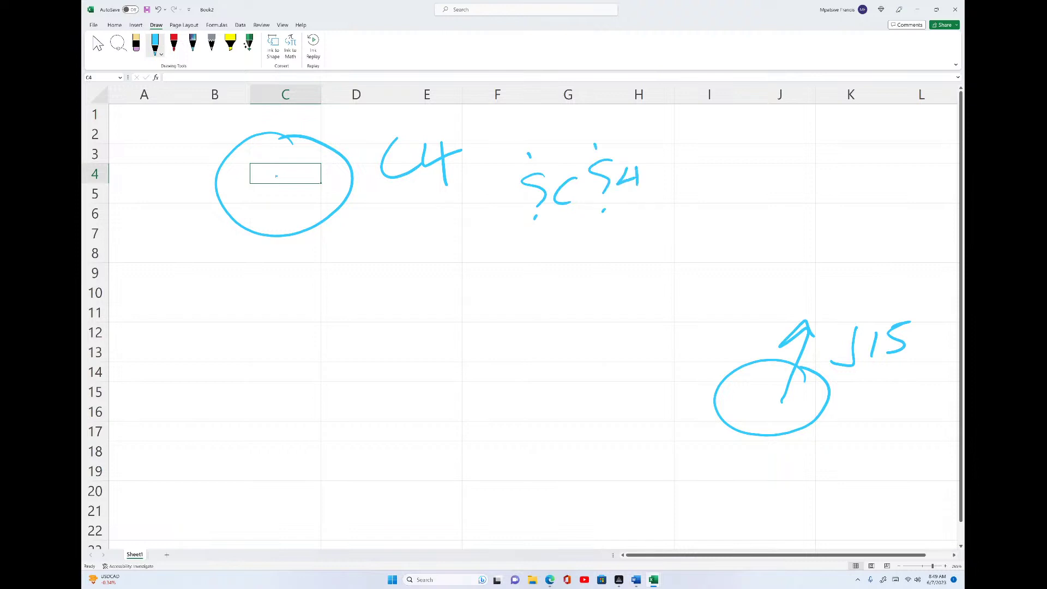
pyautogui.moveTo(707, 149); pyautogui.dragTo(703, 177)
pyautogui.moveTo(701, 200); pyautogui.dragTo(700, 202)
pyautogui.moveTo(723, 151)
pyautogui.mouseDown()
pyautogui.moveTo(715, 185)
pyautogui.moveTo(723, 140)
pyautogui.moveTo(740, 173)
pyautogui.mouseUp()
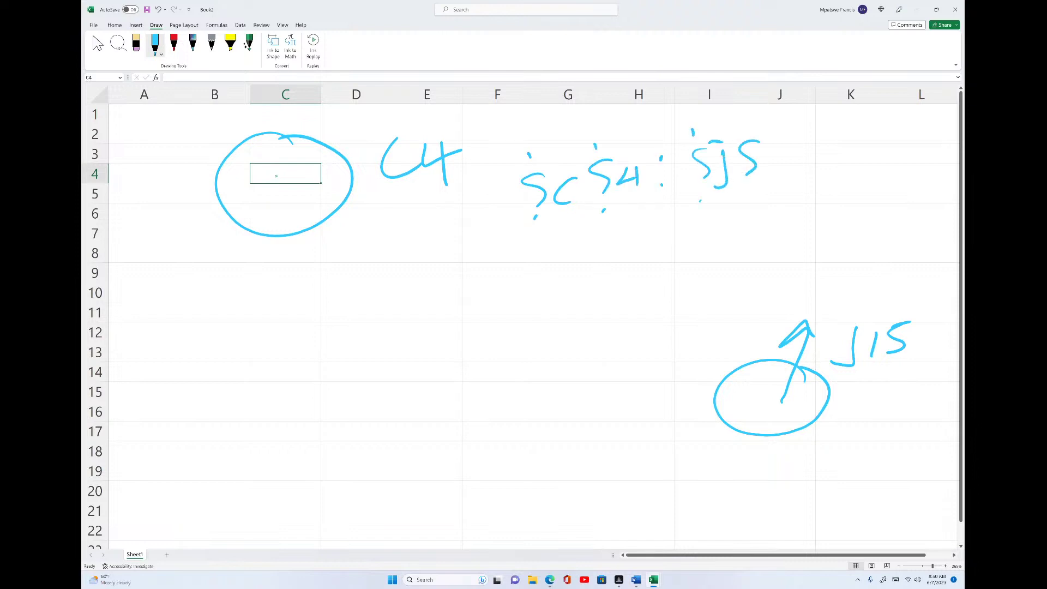
pyautogui.moveTo(786, 146); pyautogui.dragTo(780, 177)
pyautogui.moveTo(807, 132); pyautogui.dragTo(789, 172)
pyautogui.moveTo(498, 239); pyautogui.dragTo(833, 188)
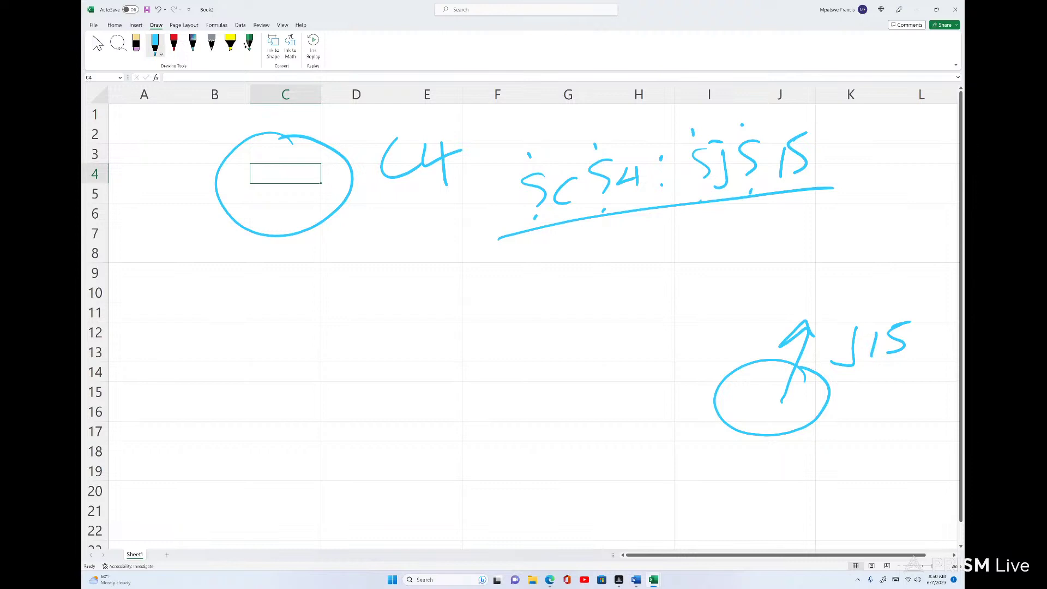
# - Erase all the ink: the range note, underline, and C4 and J15 marks
pyautogui.moveTo(600, 175)
pyautogui.mouseDown()
pyautogui.moveTo(627, 177)
pyautogui.moveTo(660, 159)
pyautogui.moveTo(783, 162)
pyautogui.mouseUp()
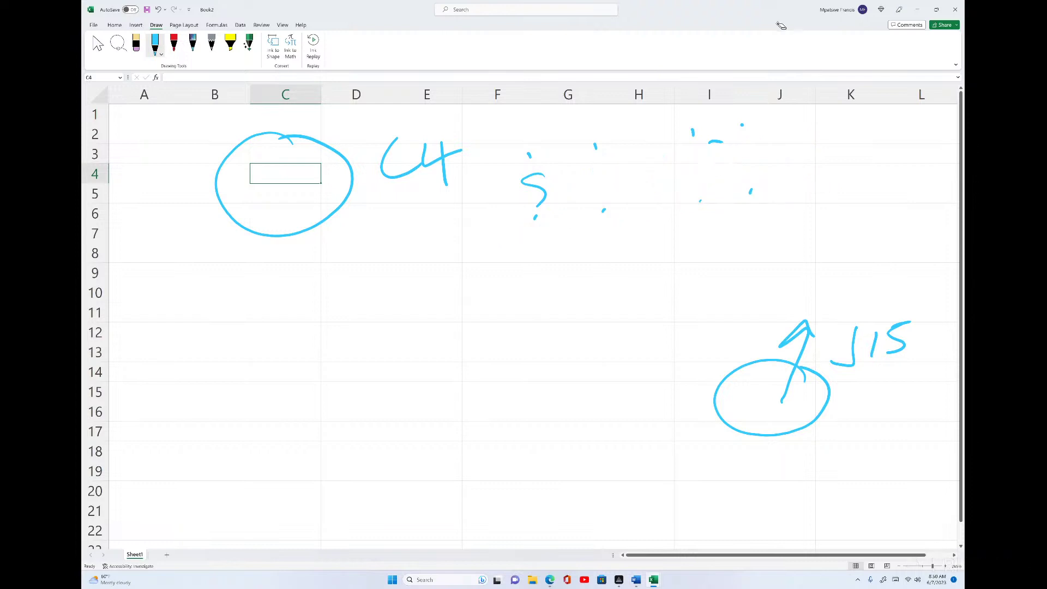
pyautogui.moveTo(715, 141)
pyautogui.mouseDown()
pyautogui.moveTo(741, 124)
pyautogui.moveTo(538, 191)
pyautogui.mouseUp()
pyautogui.moveTo(458, 154); pyautogui.dragTo(351, 180)
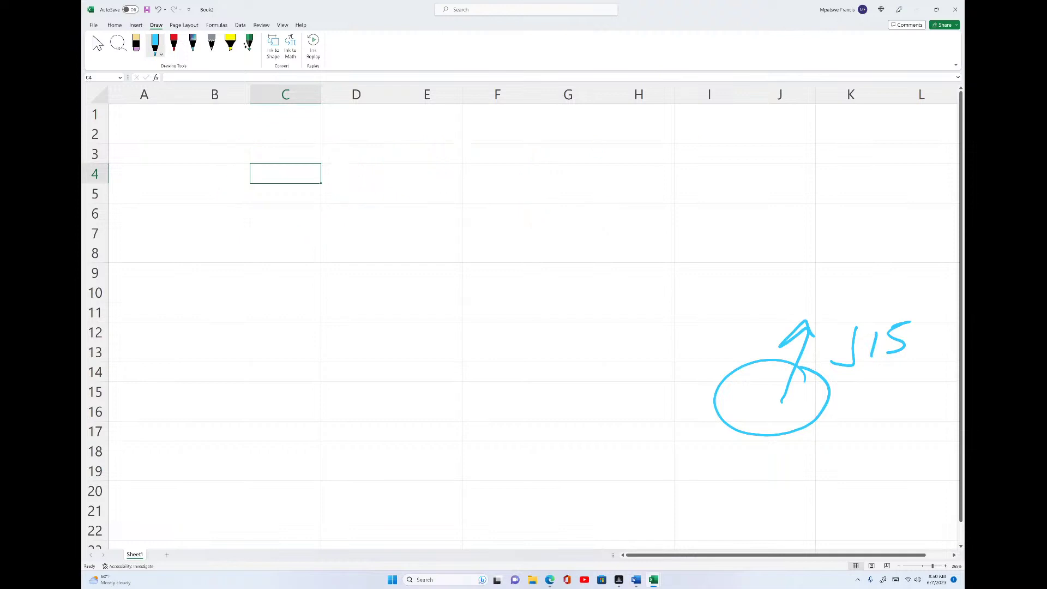
pyautogui.moveTo(781, 376)
pyautogui.mouseDown()
pyautogui.moveTo(903, 346)
pyautogui.moveTo(905, 322)
pyautogui.mouseUp()
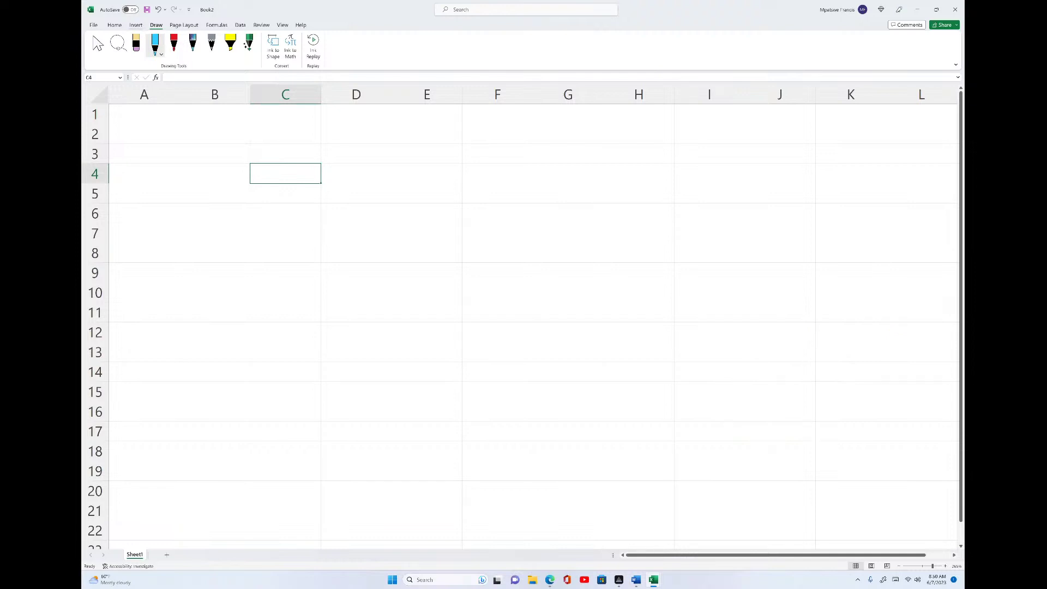
pyautogui.click(135, 26)
# - Try inserting a table from $C$4 with headers, which raises a formula warning
pyautogui.click(155, 43)
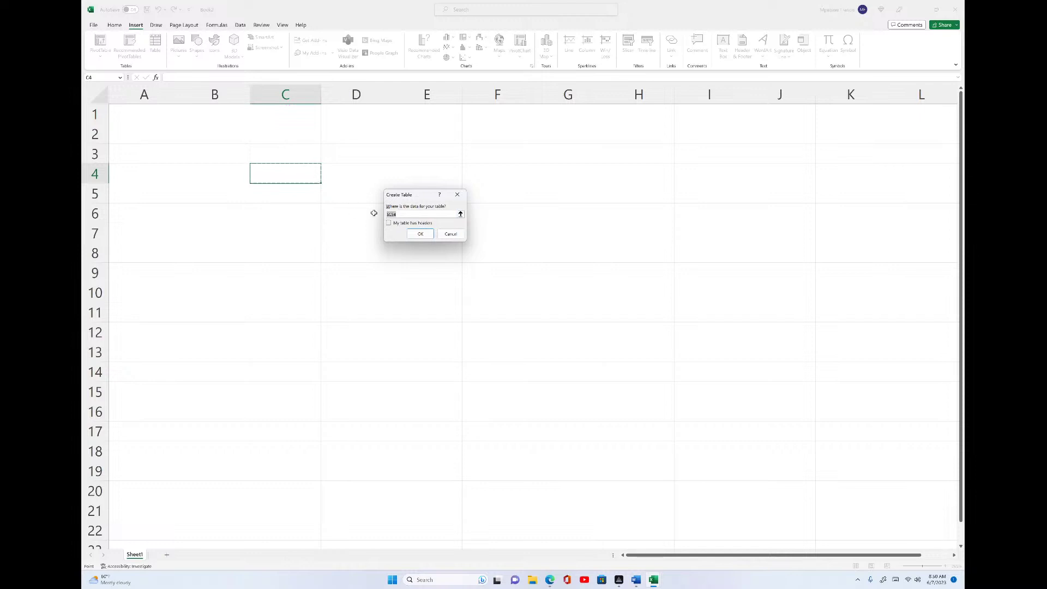
pyautogui.click(415, 214)
pyautogui.write(':$J$15')
pyautogui.press('Right')
pyautogui.press('BackSpace')
pyautogui.click(388, 224)
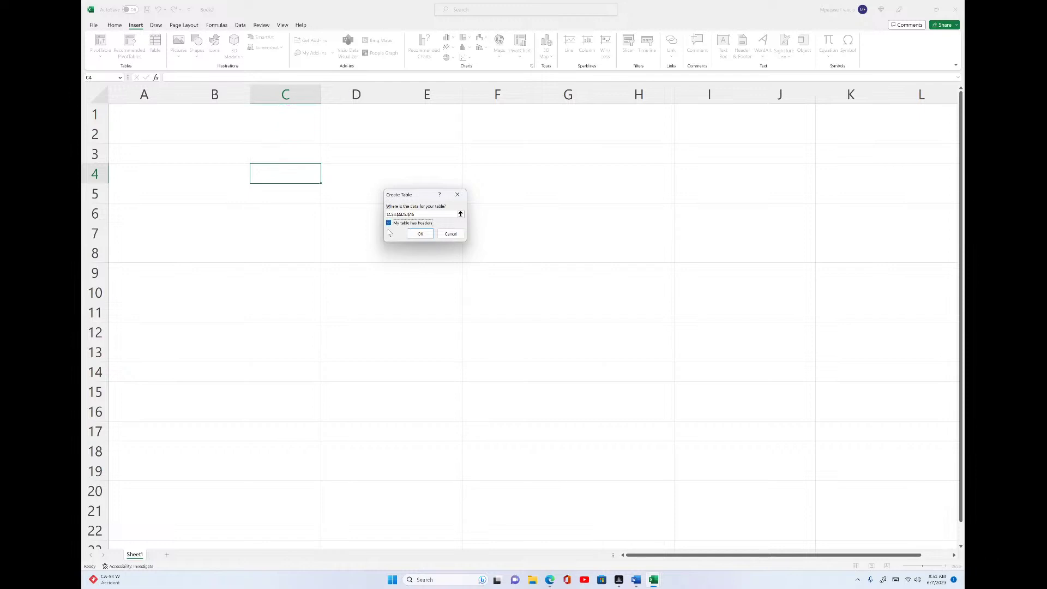
pyautogui.click(420, 234)
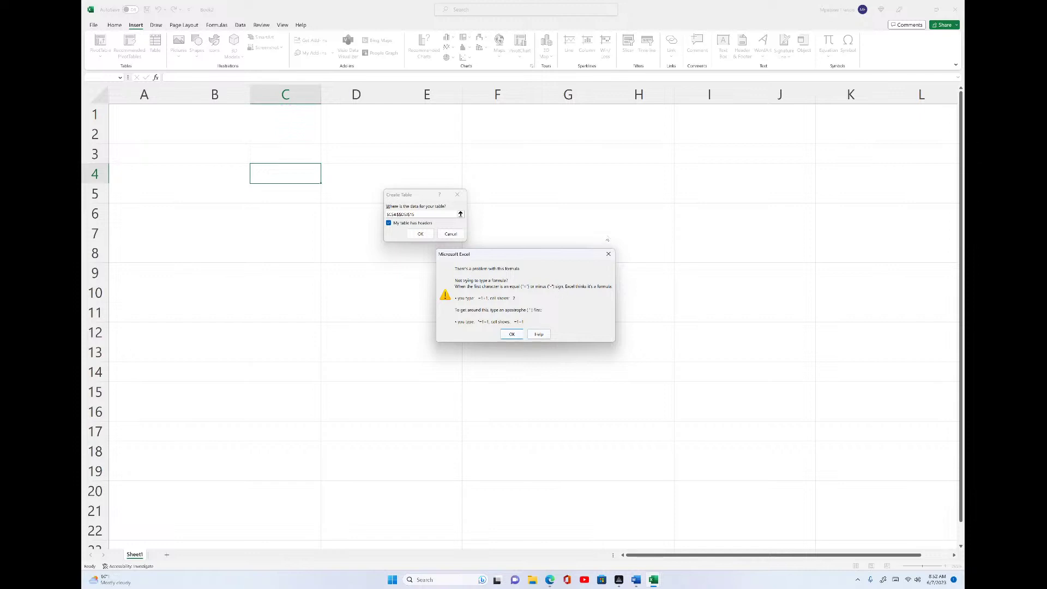
# - Dismiss the warning, correct the range to =$C$4:$J$15, and create the table
pyautogui.click(609, 255)
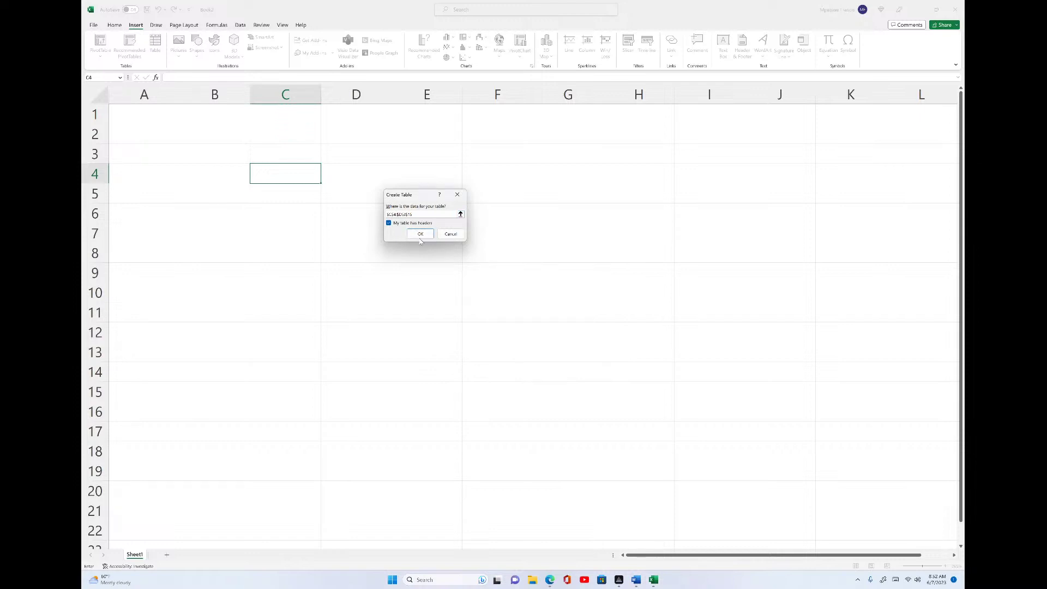
pyautogui.click(421, 234)
pyautogui.click(609, 254)
pyautogui.click(387, 214)
pyautogui.write('=')
pyautogui.click(420, 233)
pyautogui.press('BackSpace')
pyautogui.press('BackSpace')
pyautogui.press('BackSpace')
pyautogui.press('BackSpace')
pyautogui.write('J$15')
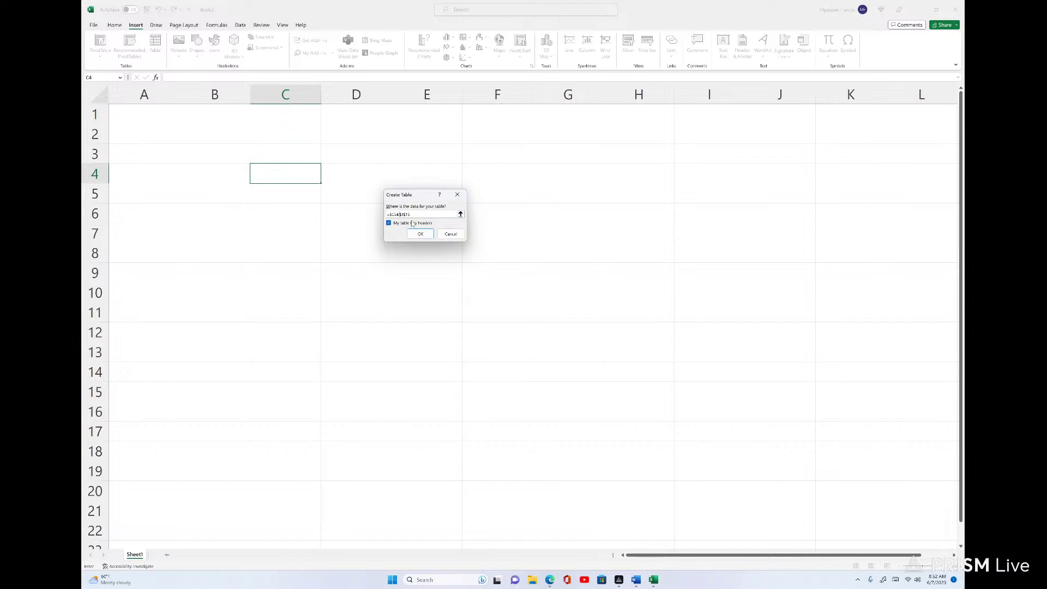
pyautogui.click(420, 233)
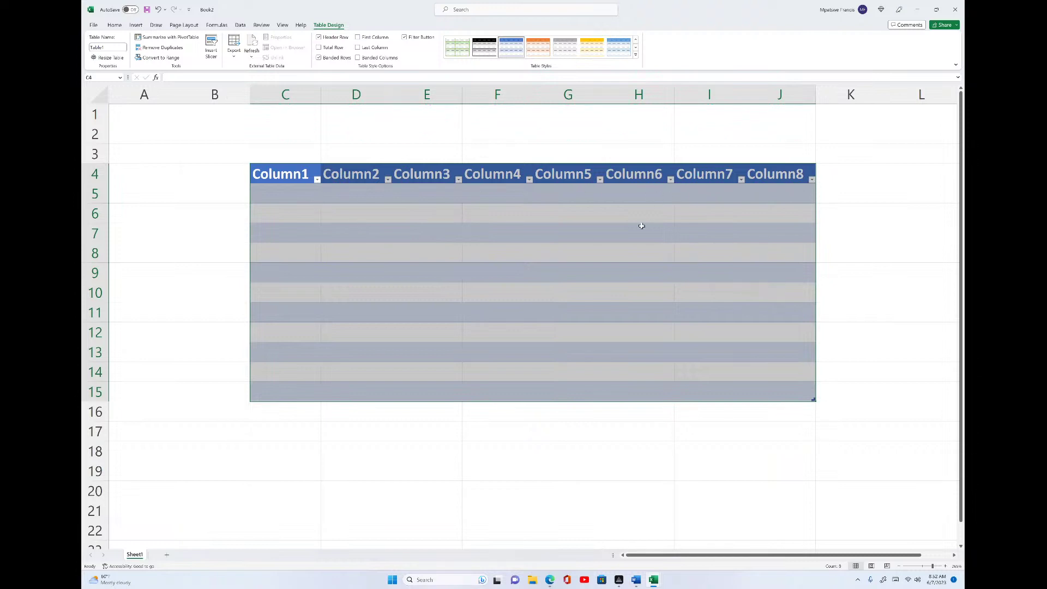
# - Rename the C4 header from Column1 to NAME
pyautogui.click(288, 175)
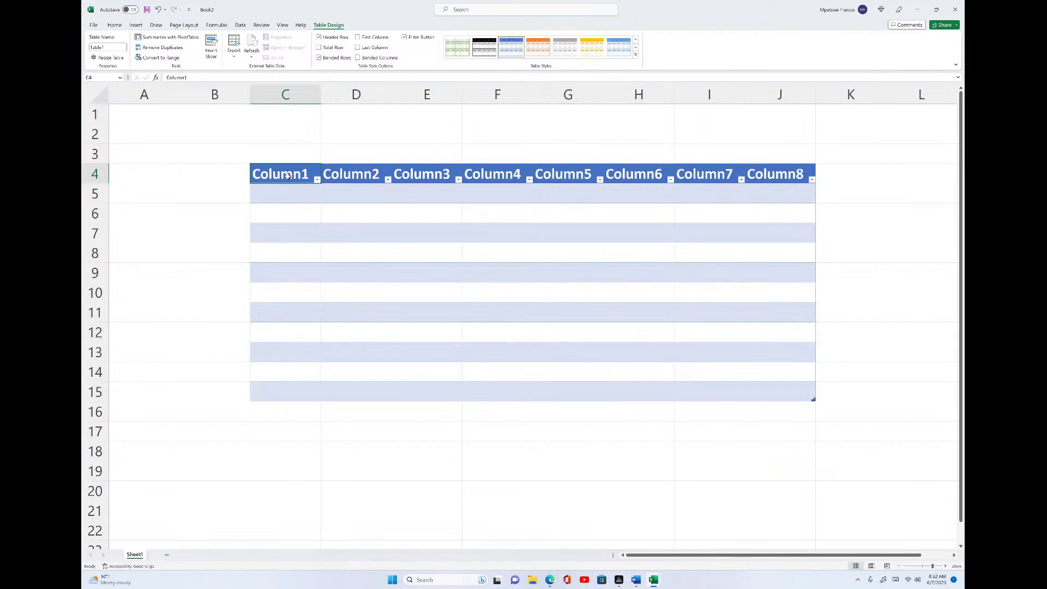
pyautogui.write('NAMR')
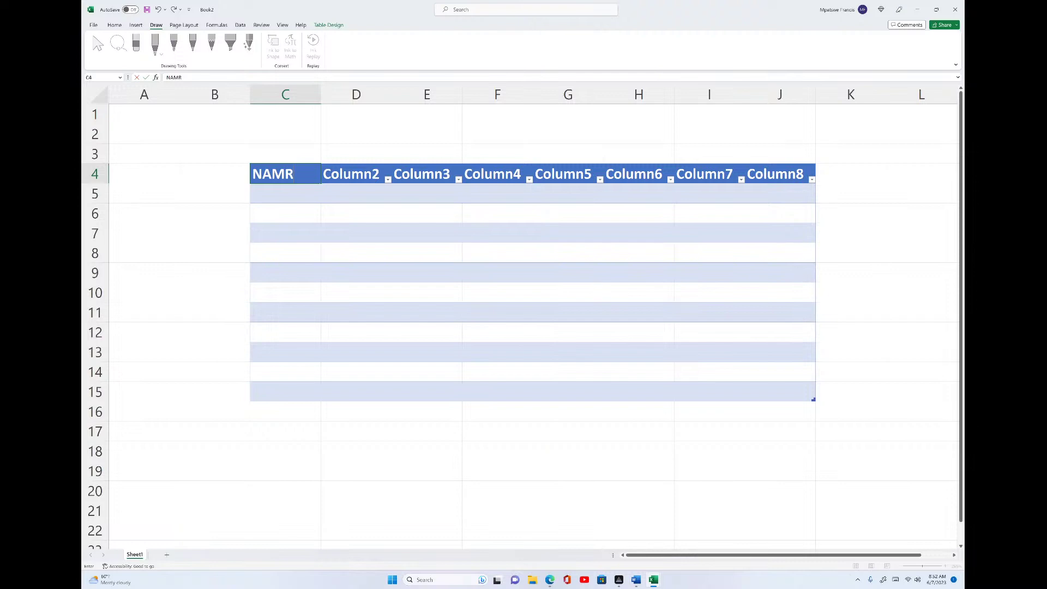
pyautogui.press('BackSpace')
pyautogui.write('E')
pyautogui.click(347, 174)
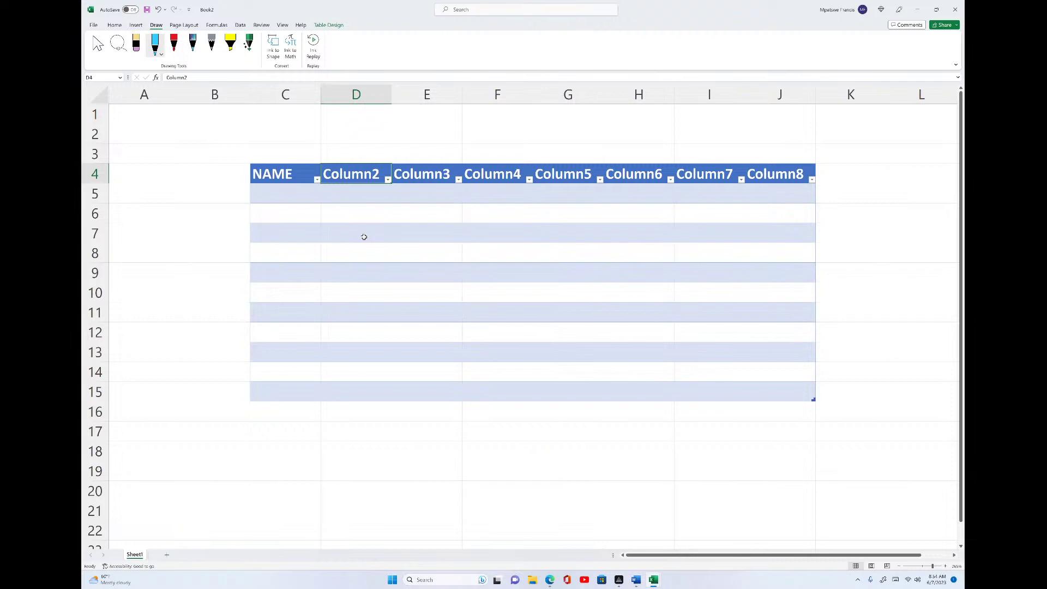
# - Switch back to Book1 and scroll right to the TOTAL column showing 401 and 370
pyautogui.moveTo(654, 579)
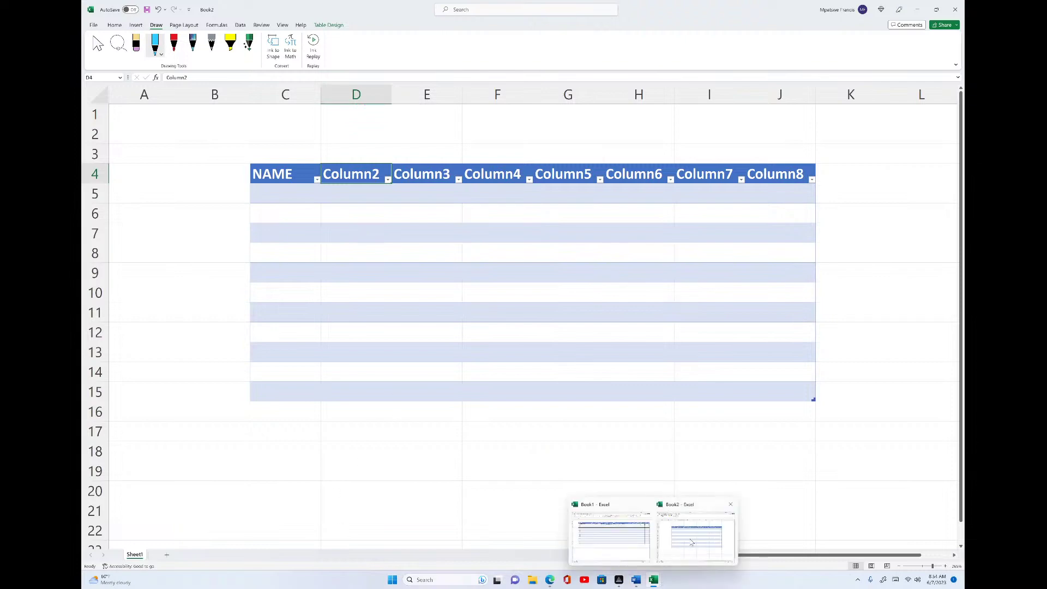
pyautogui.click(610, 537)
pyautogui.click(491, 269)
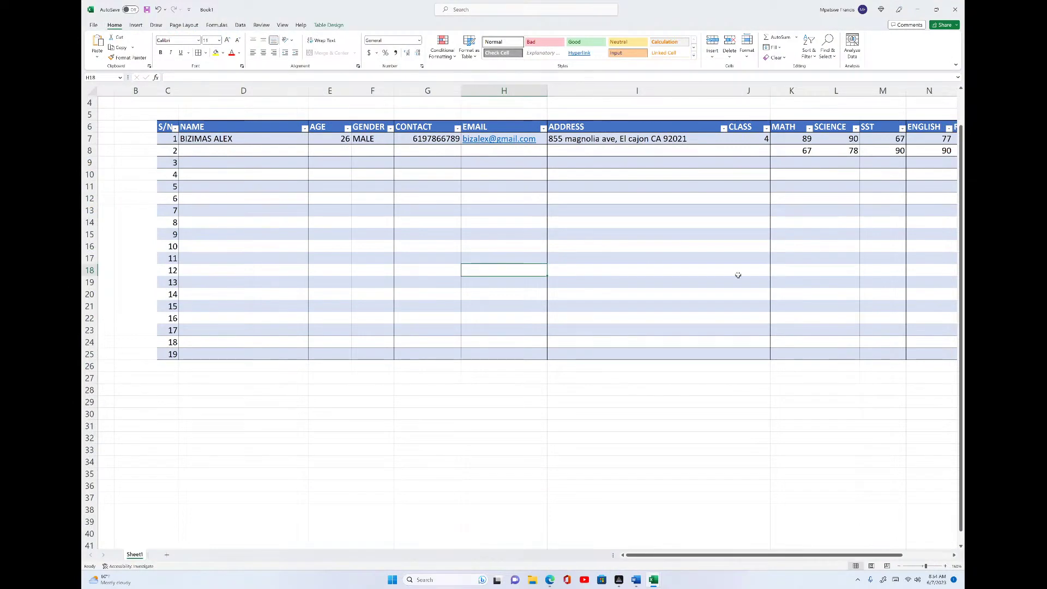
pyautogui.scroll(1, 616, 297)
pyautogui.moveTo(654, 580)
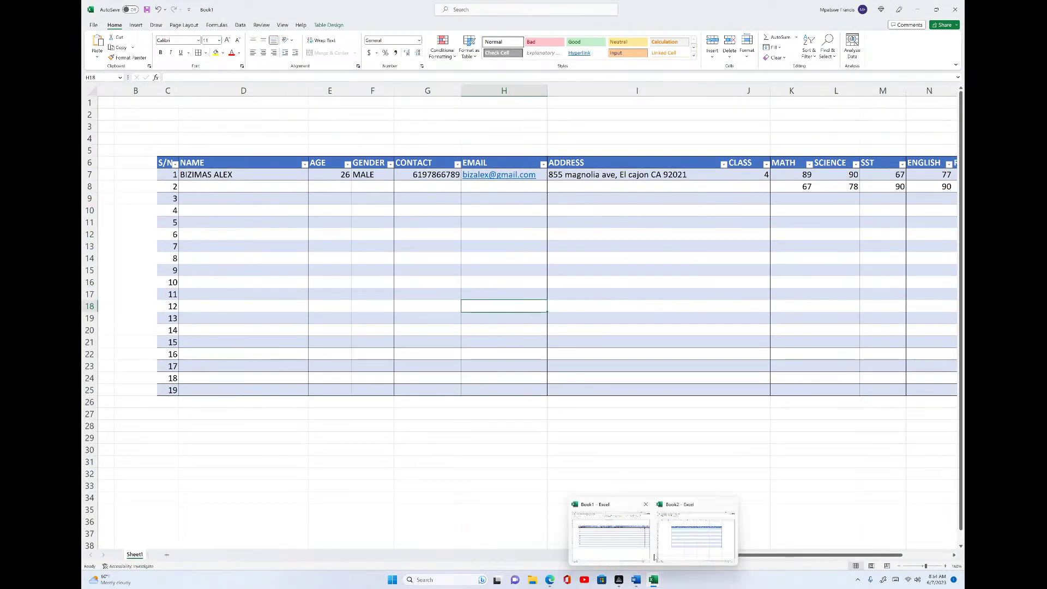
pyautogui.moveTo(802, 556); pyautogui.dragTo(775, 555)
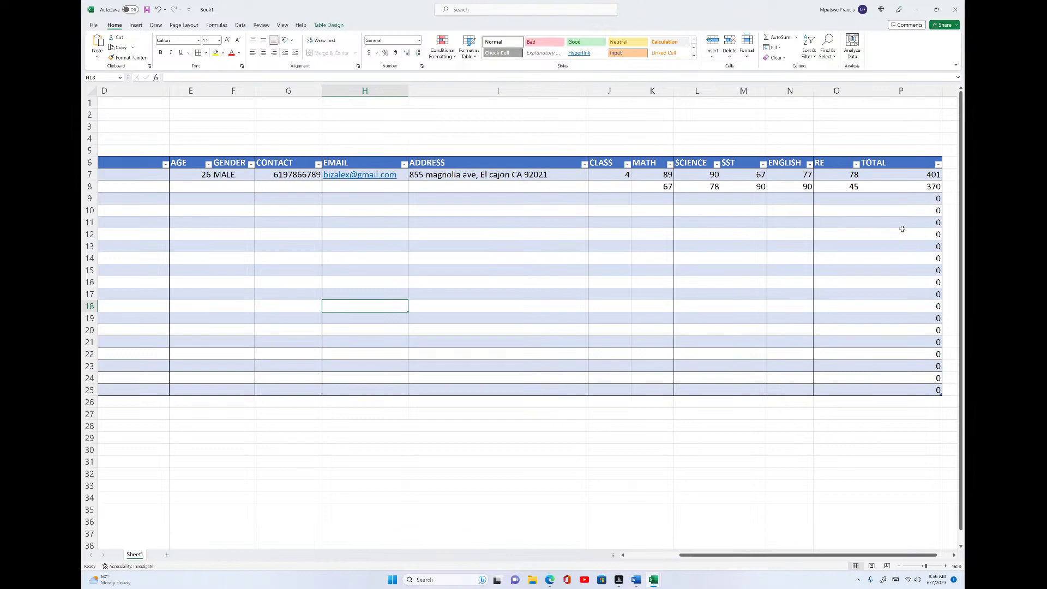
# - Switch the ribbon from Home to the Draw tab with the student records table in view
pyautogui.keyDown('ctrl'); pyautogui.scroll(-3, 728, 241); pyautogui.keyUp('ctrl')
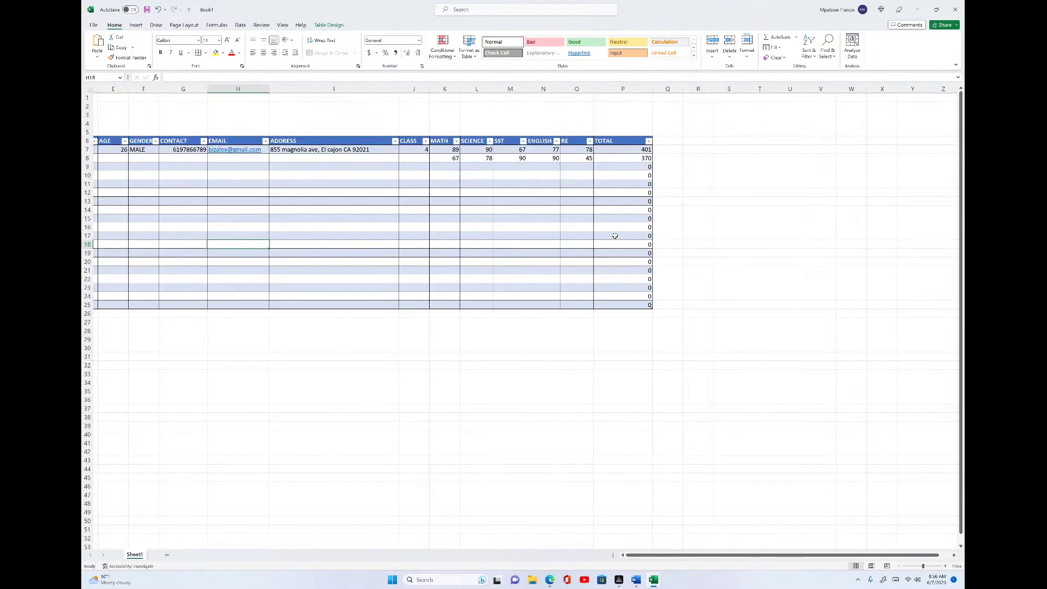
pyautogui.keyDown('ctrl'); pyautogui.scroll(1, 621, 231); pyautogui.keyUp('ctrl')
pyautogui.keyDown('ctrl'); pyautogui.scroll(1, 628, 229); pyautogui.keyUp('ctrl')
pyautogui.keyDown('ctrl'); pyautogui.scroll(-1, 629, 229); pyautogui.keyUp('ctrl')
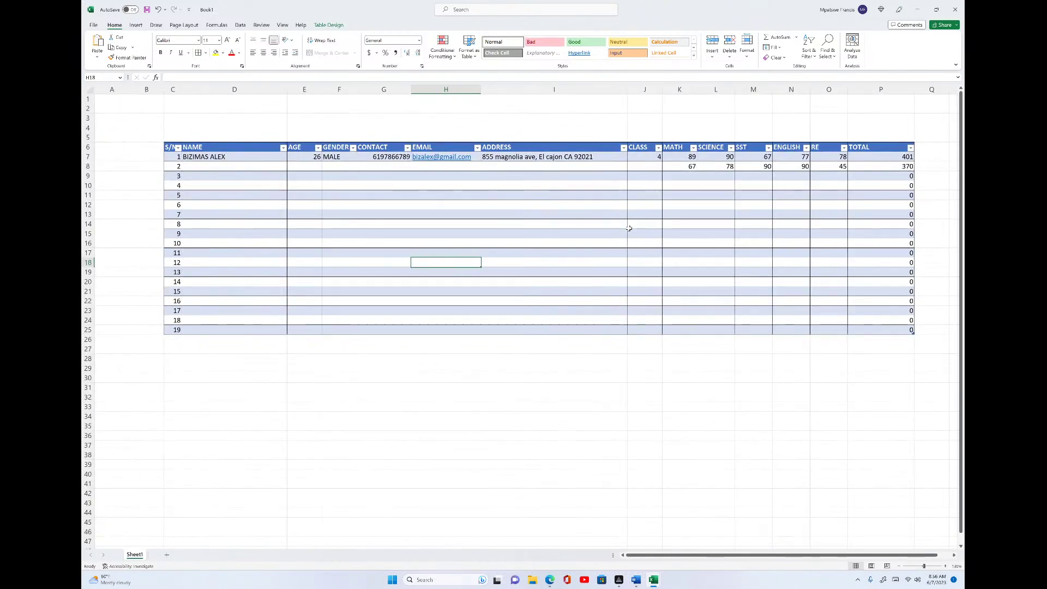
pyautogui.hotkey('alt', 'j')
pyautogui.press('i')
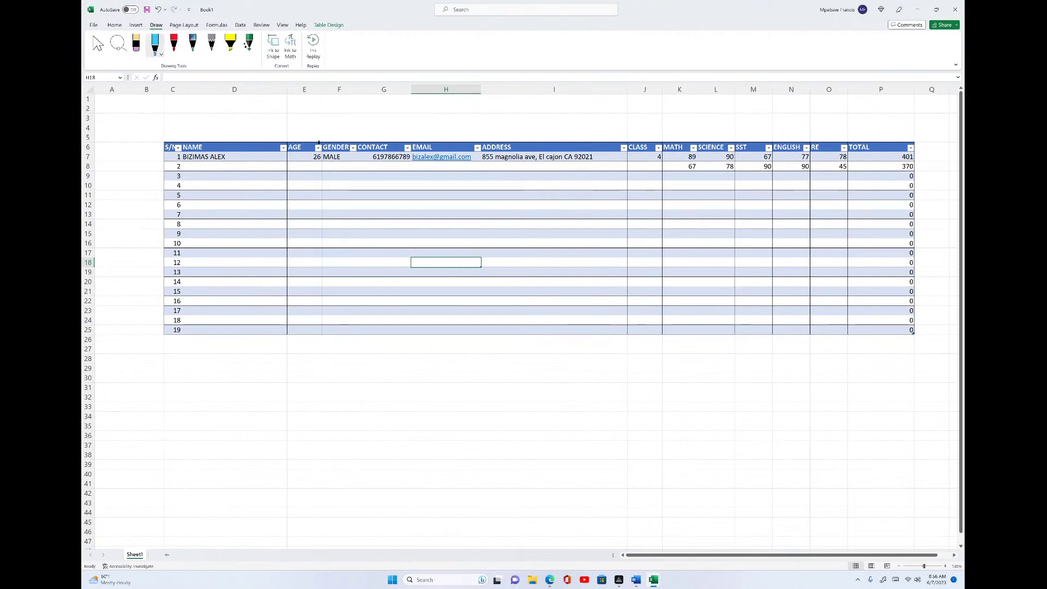